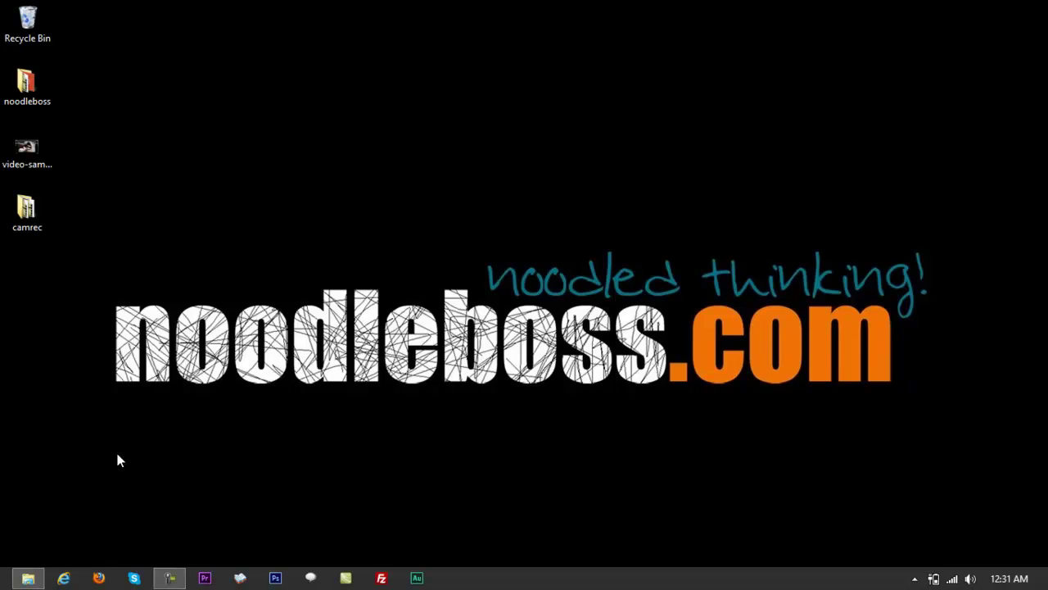
- Launch Premiere Pro and start a new project named 'videomute'
{"action": "left_click", "coordinate": [199, 578]}
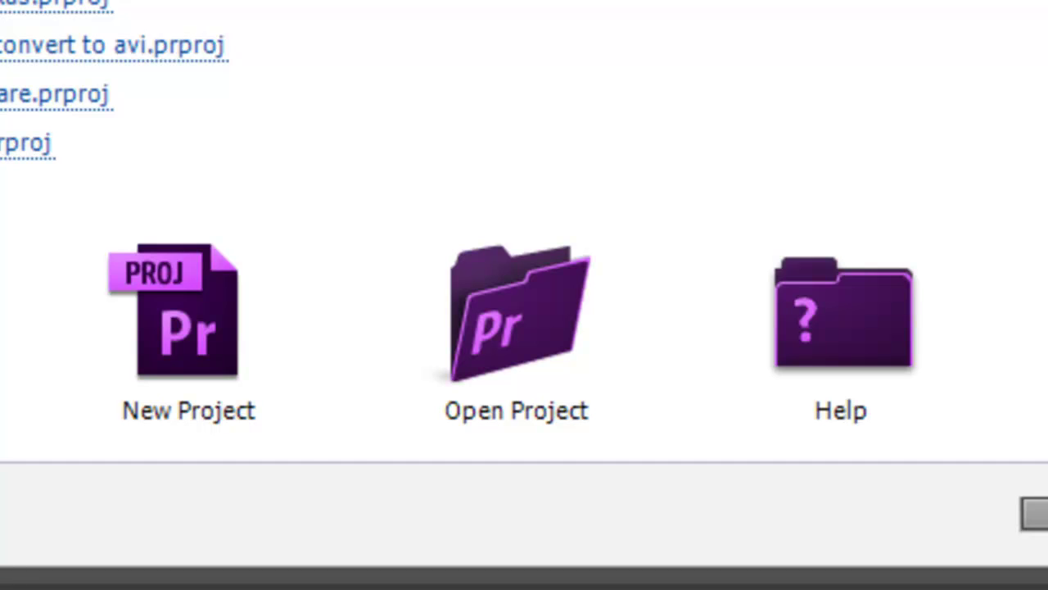
{"action": "left_click", "coordinate": [254, 351]}
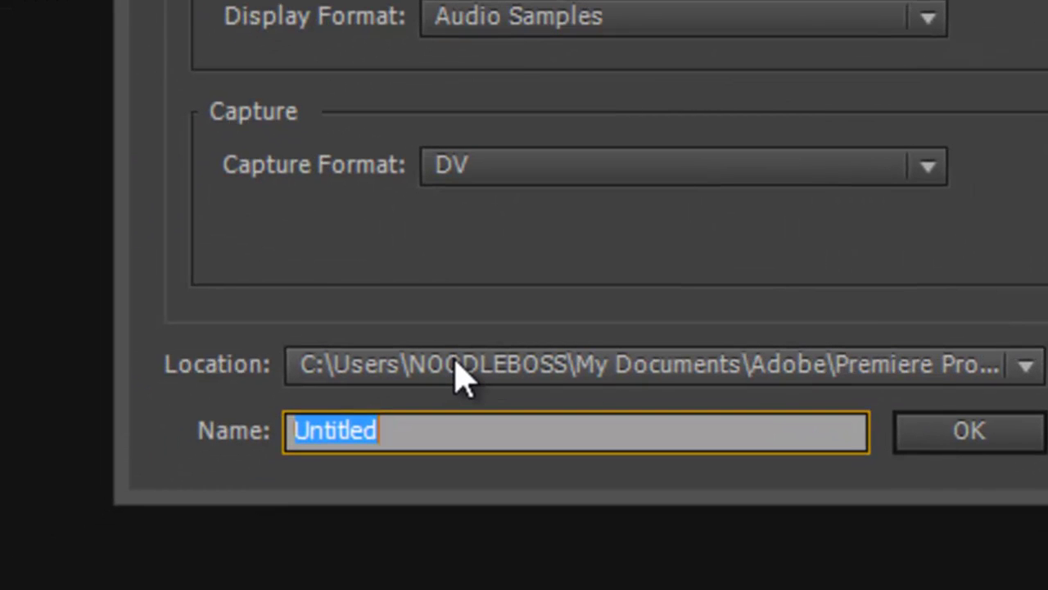
{"action": "type", "text": "videomu"}
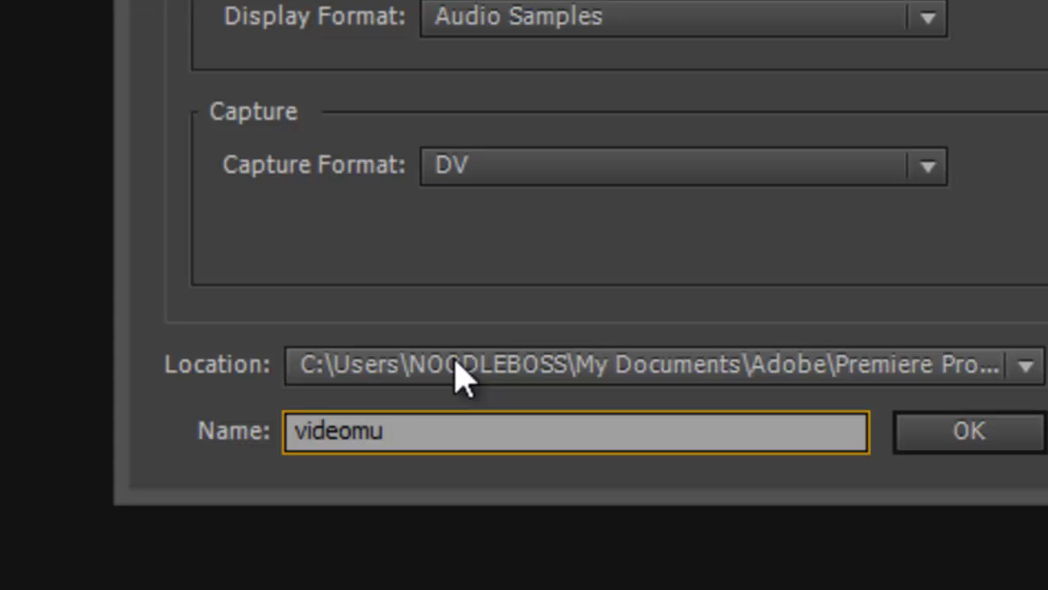
{"action": "type", "text": "te"}
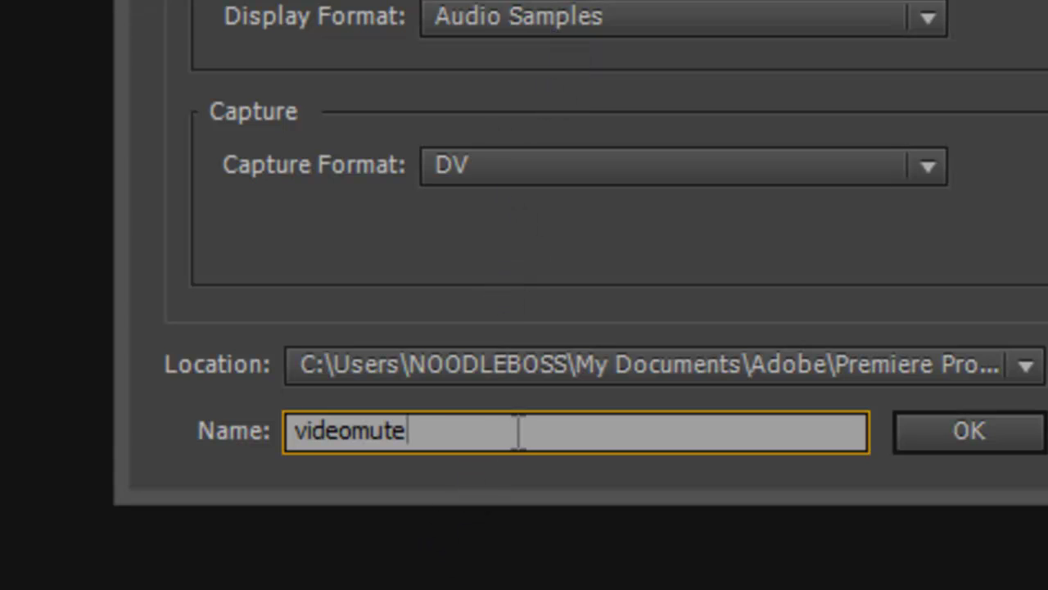
{"action": "left_click_drag", "start_coordinate": [519, 432], "coordinate": [243, 417]}
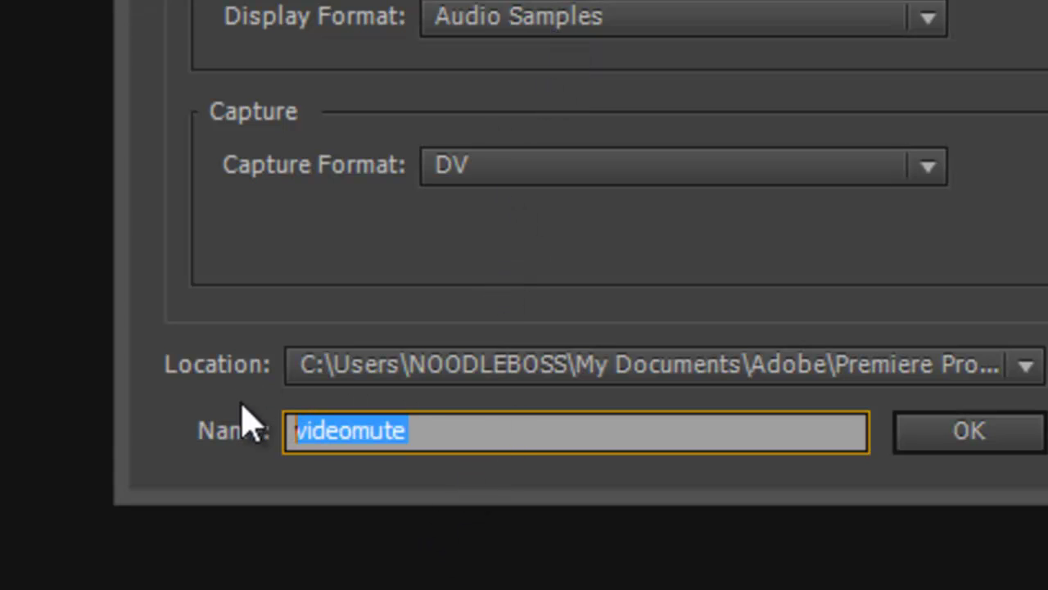
{"action": "left_click", "coordinate": [254, 467]}
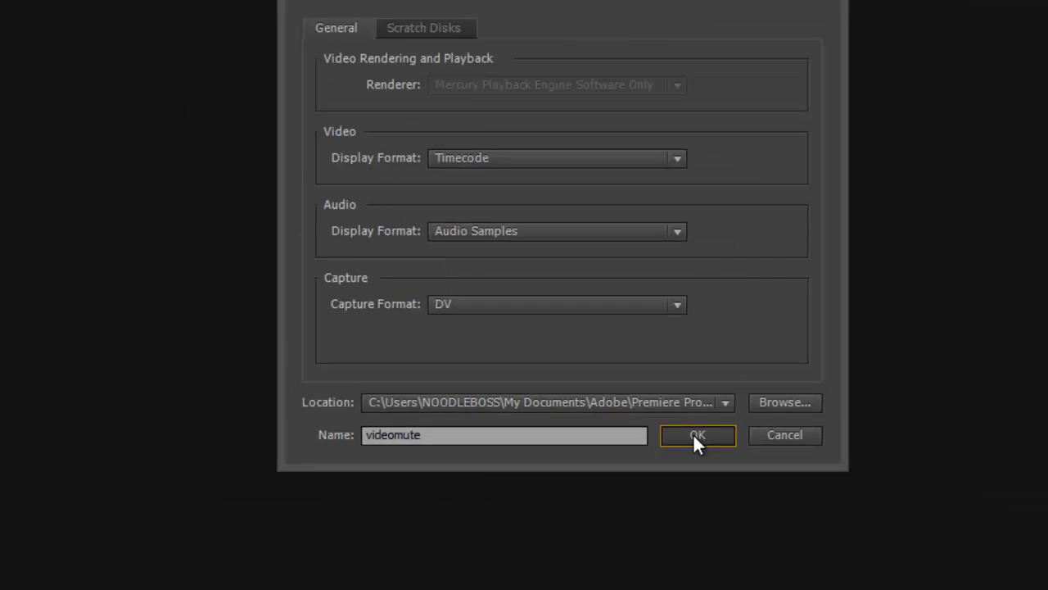
- Confirm the videomute project, then open video-sample.MOV's Properties in File Explorer
{"action": "left_click", "coordinate": [969, 432]}
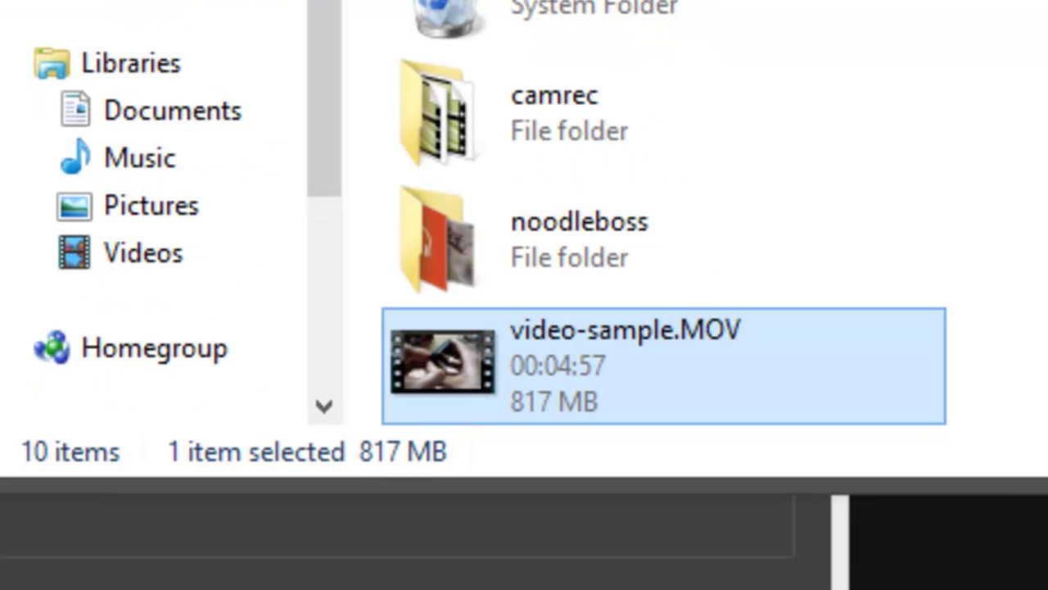
{"action": "right_click", "coordinate": [516, 364]}
{"action": "left_click", "coordinate": [635, 329]}
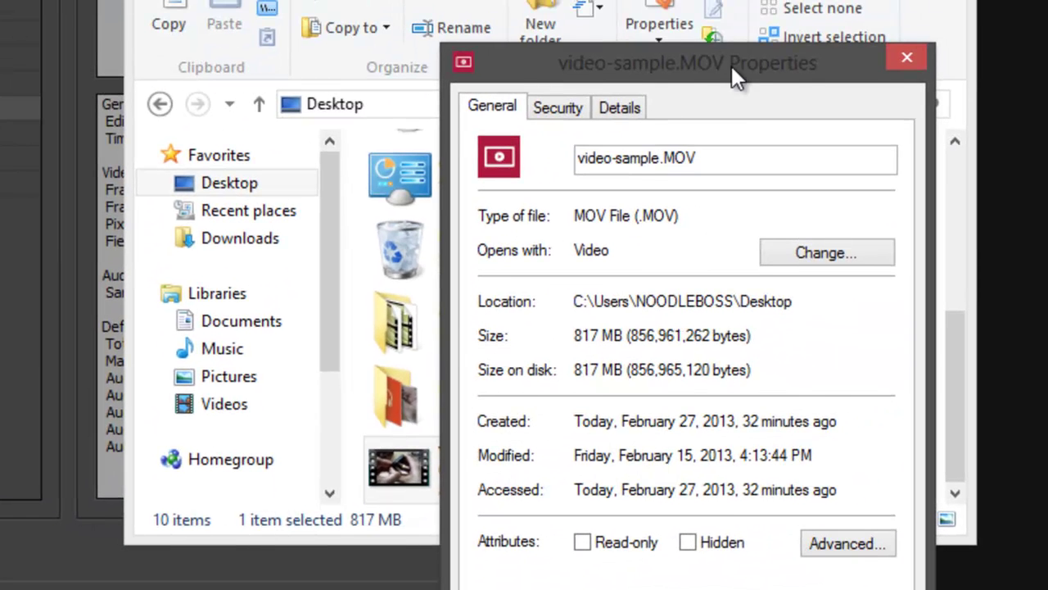
- Show video-sample.MOV's details: 1280×720 frame size at 29 frames/second
{"action": "left_click_drag", "start_coordinate": [732, 66], "coordinate": [602, 14]}
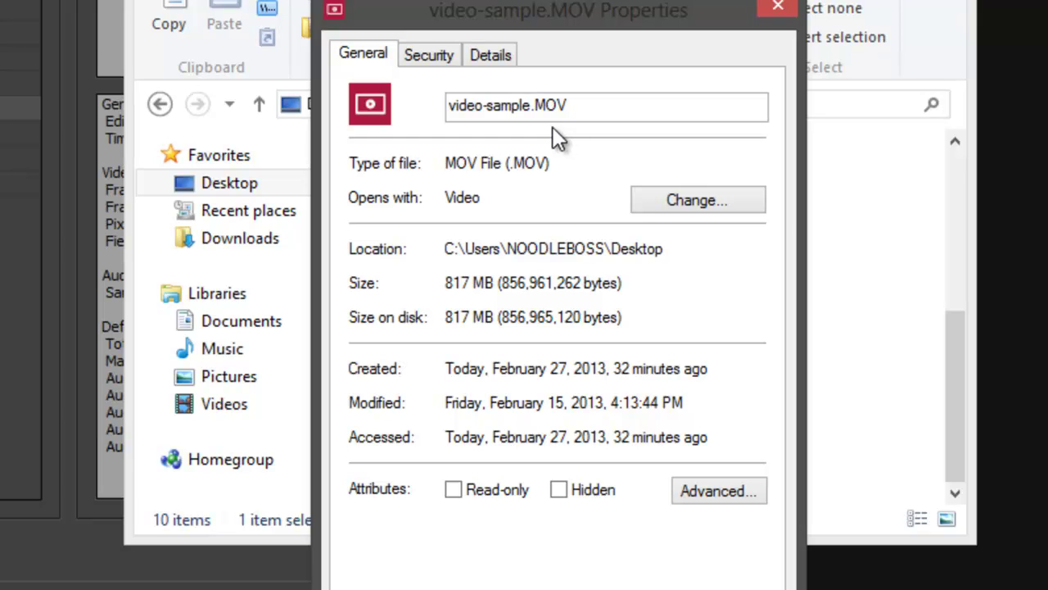
{"action": "left_click", "coordinate": [477, 56]}
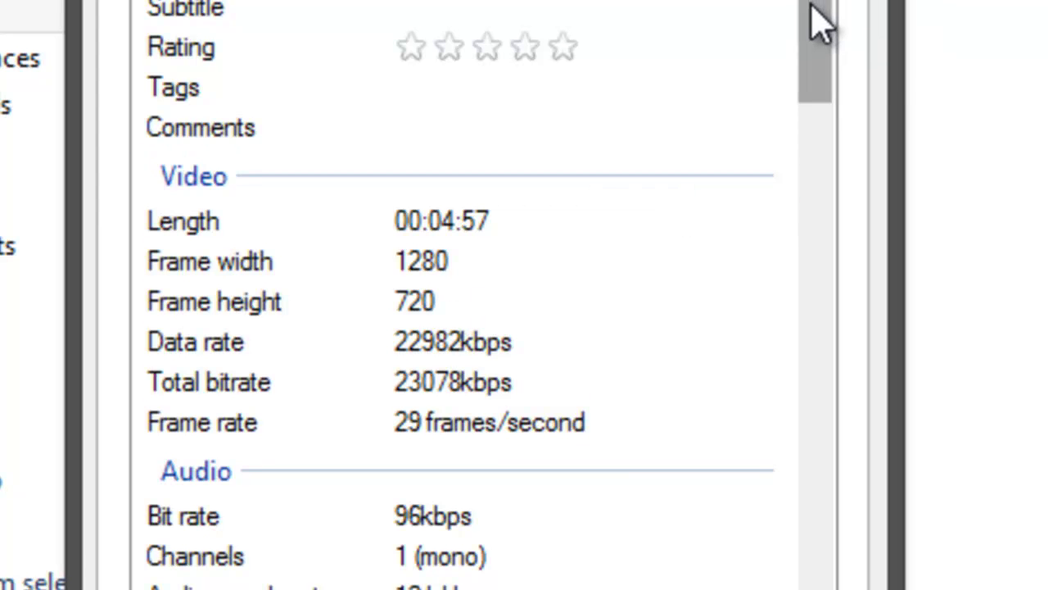
{"action": "left_click_drag", "start_coordinate": [814, 19], "coordinate": [819, 33]}
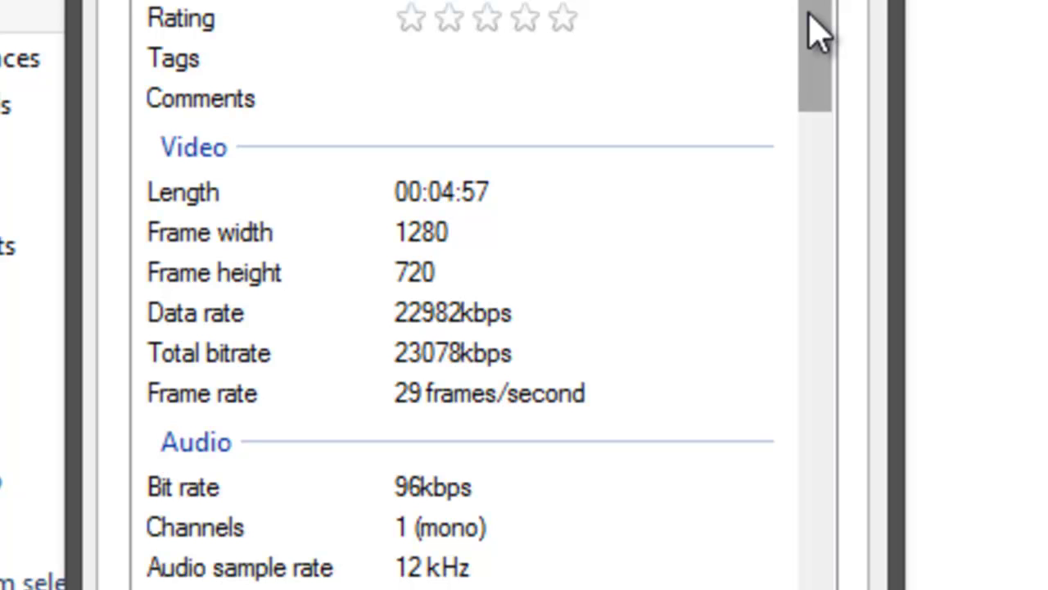
{"action": "left_click_drag", "start_coordinate": [819, 33], "coordinate": [814, 84]}
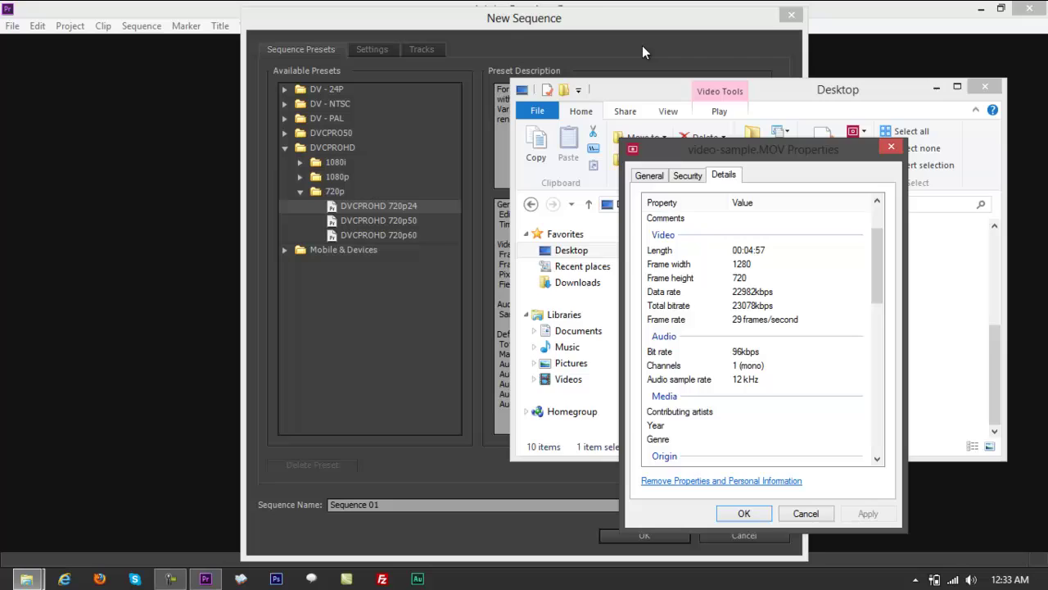
- Name the new sequence 'videomute' in the New Sequence dialog
{"action": "left_click", "coordinate": [508, 18]}
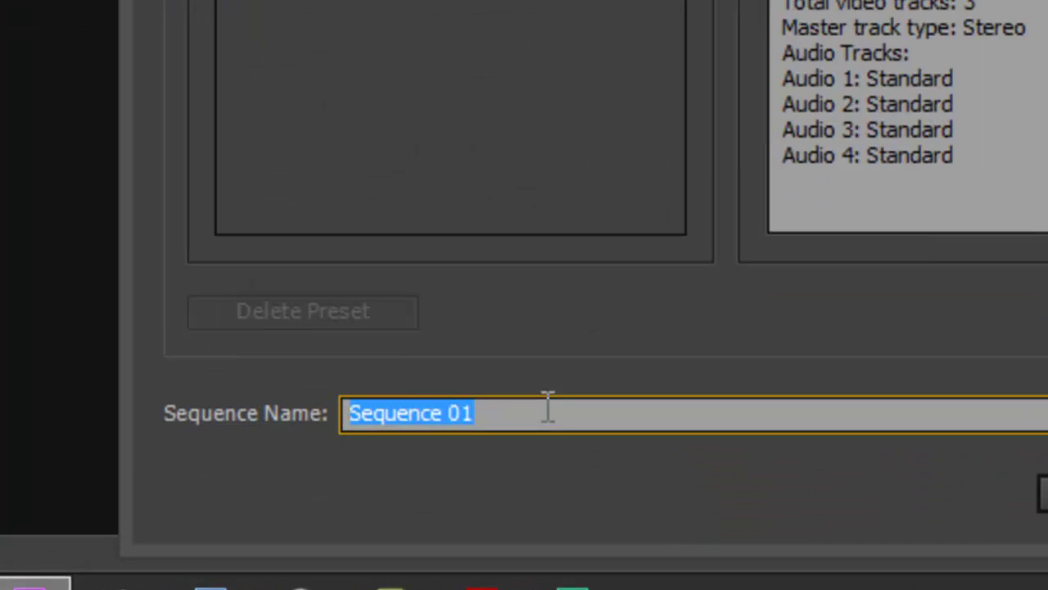
{"action": "left_click", "coordinate": [392, 504]}
{"action": "key", "text": "ctrl+a"}
{"action": "type", "text": "videomute"}
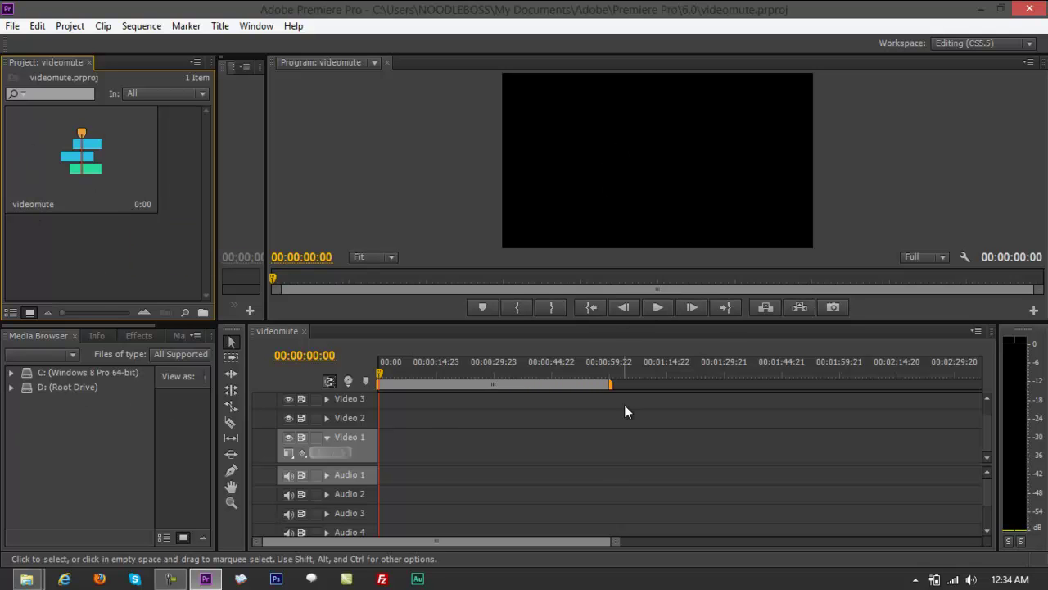
- Drop video-sample.MOV onto Video 1 and change the sequence settings to match the clip
{"action": "mouse_move", "coordinate": [37, 582]}
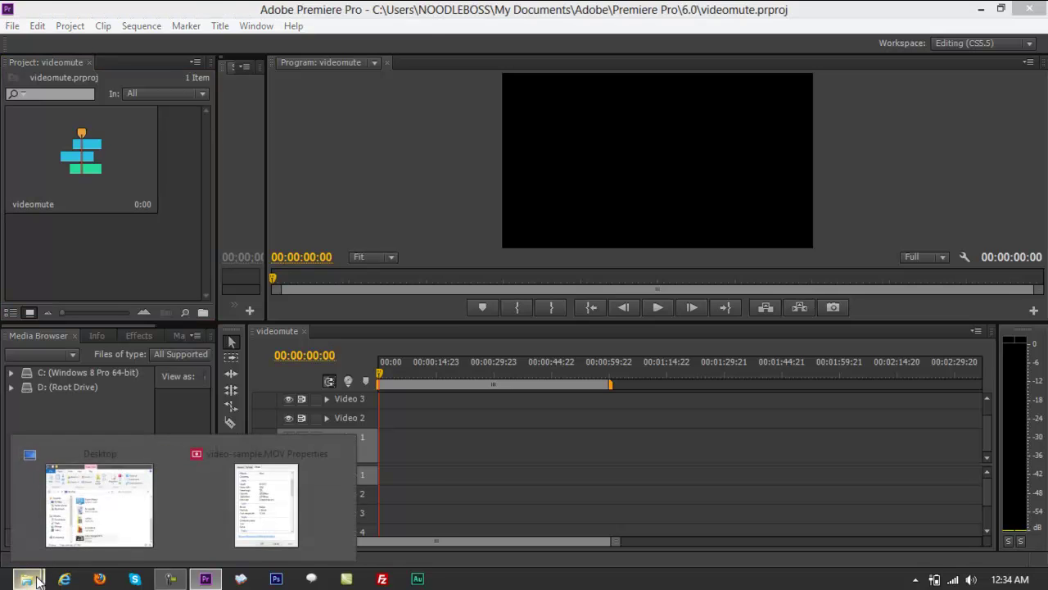
{"action": "left_click", "coordinate": [98, 504]}
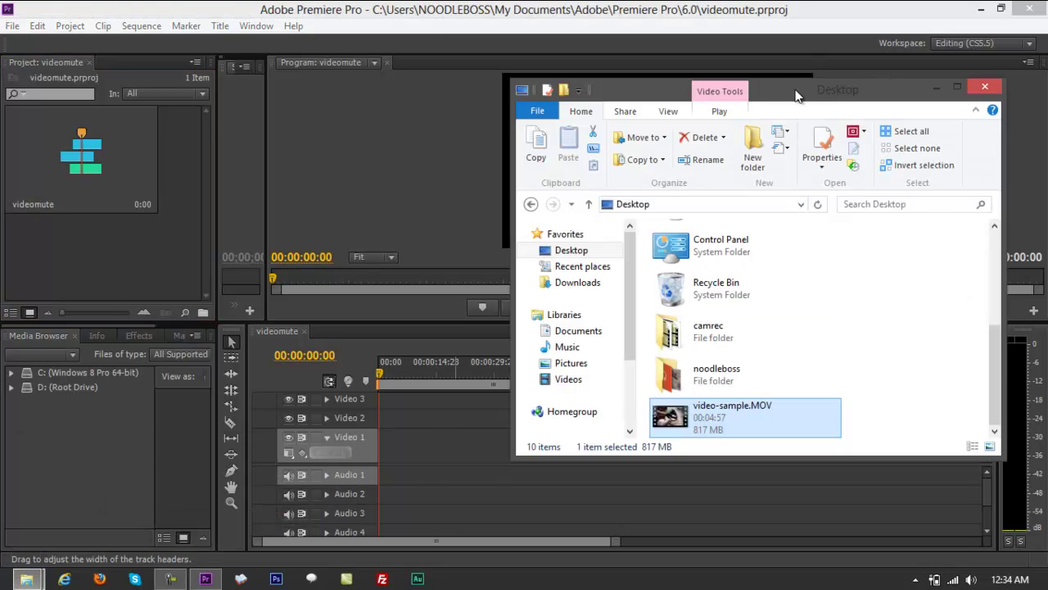
{"action": "left_click_drag", "start_coordinate": [799, 96], "coordinate": [856, 5]}
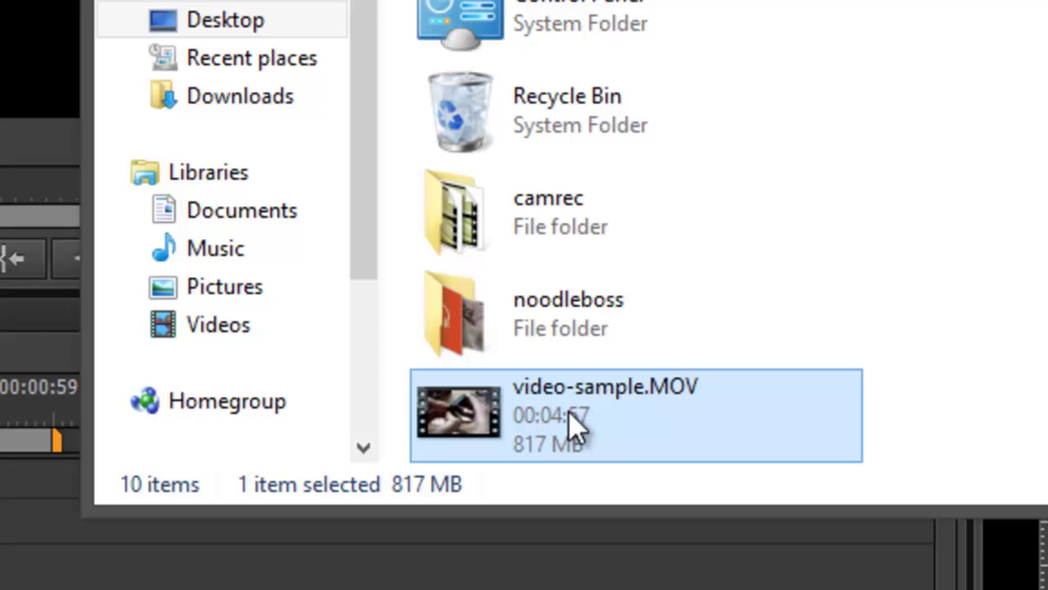
{"action": "left_click_drag", "start_coordinate": [559, 404], "coordinate": [0, 561]}
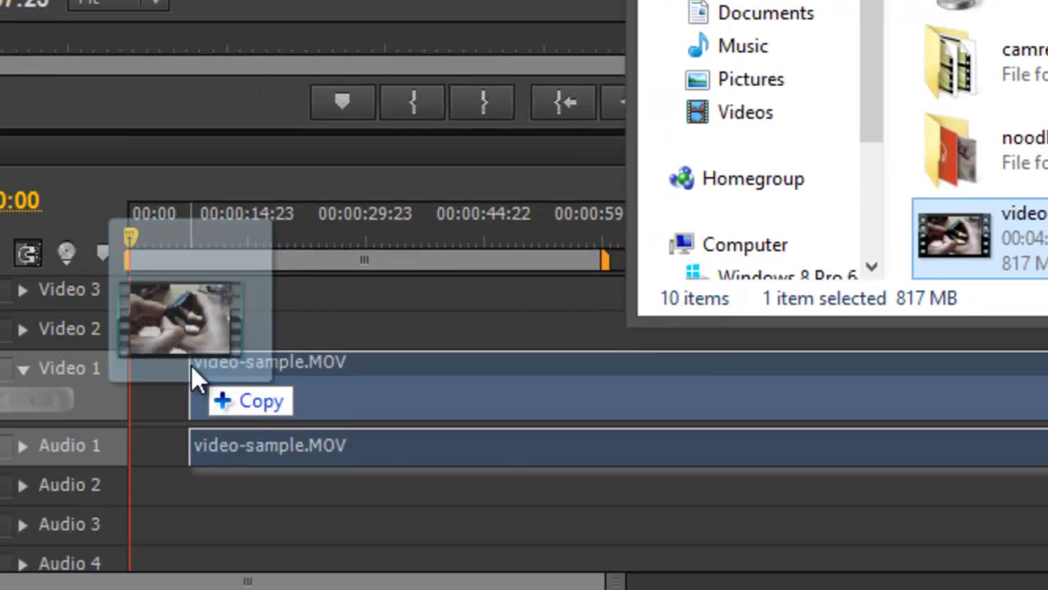
{"action": "left_click_drag", "start_coordinate": [191, 365], "coordinate": [123, 366]}
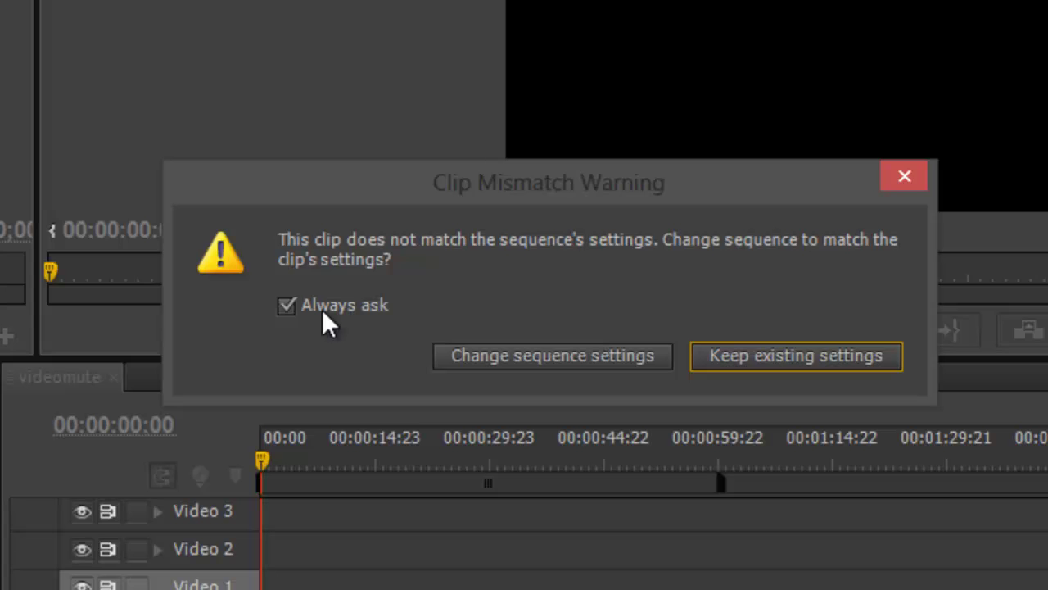
{"action": "left_click", "coordinate": [512, 354]}
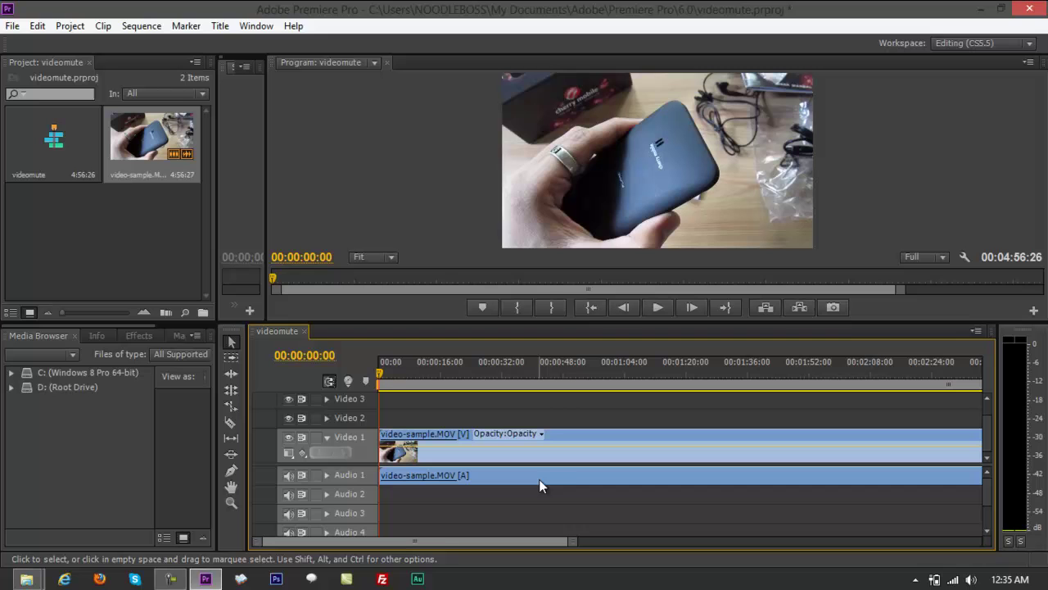
- Scrub to 00:00:02:00, then expand Audio 1 to show its waveform and volume line
{"action": "left_click_drag", "start_coordinate": [379, 377], "coordinate": [360, 357]}
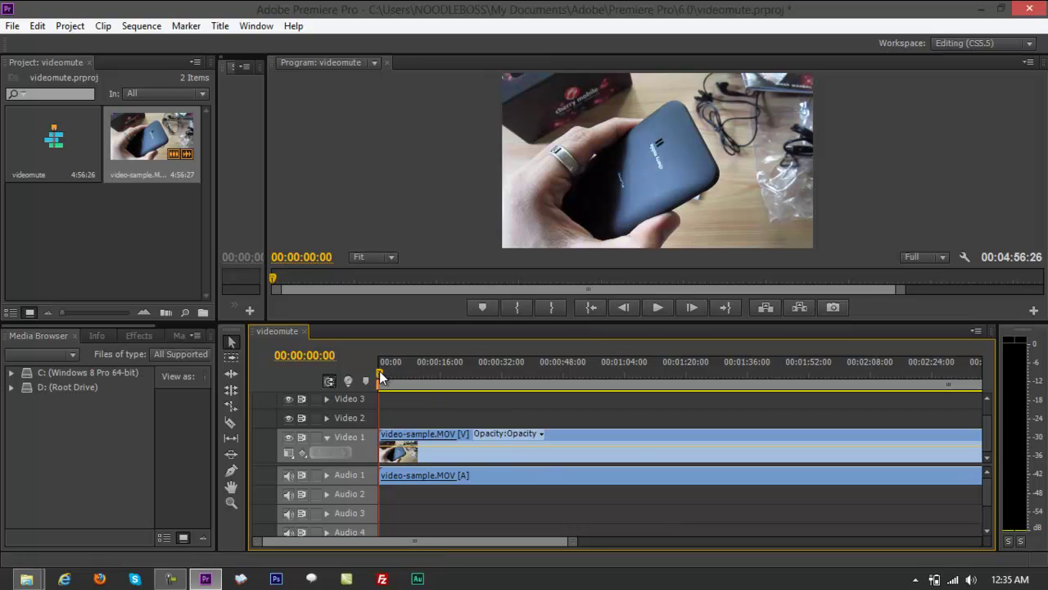
{"action": "left_click_drag", "start_coordinate": [379, 371], "coordinate": [387, 373]}
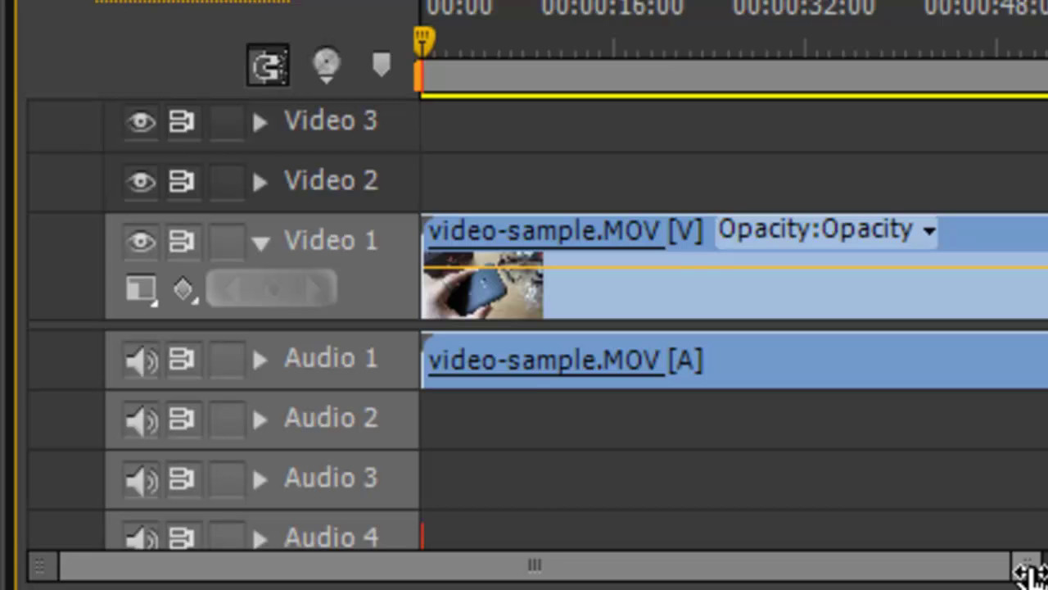
{"action": "left_click_drag", "start_coordinate": [1026, 571], "coordinate": [1047, 571]}
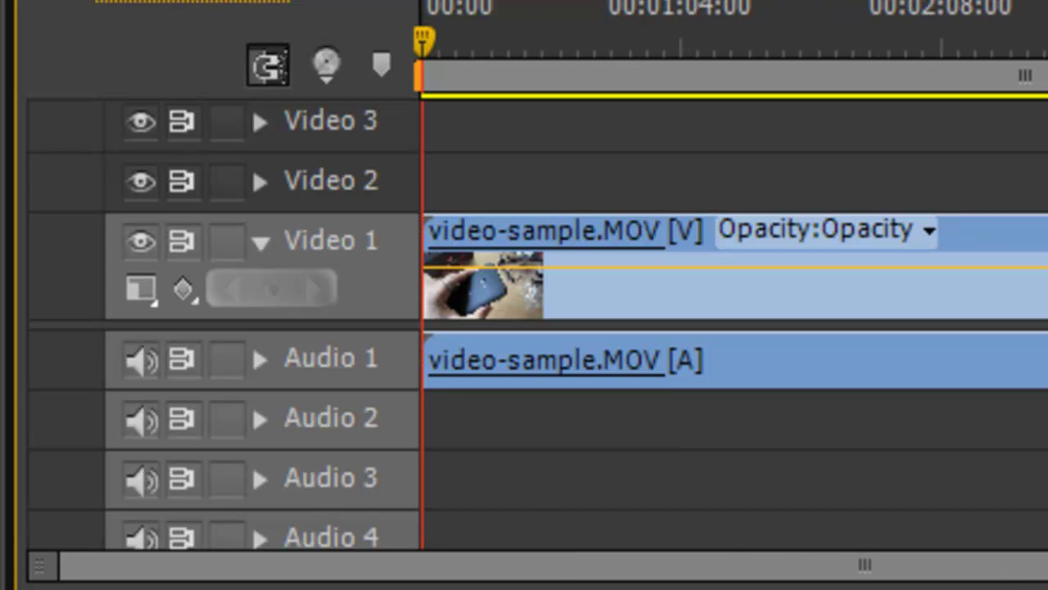
{"action": "left_click", "coordinate": [259, 360]}
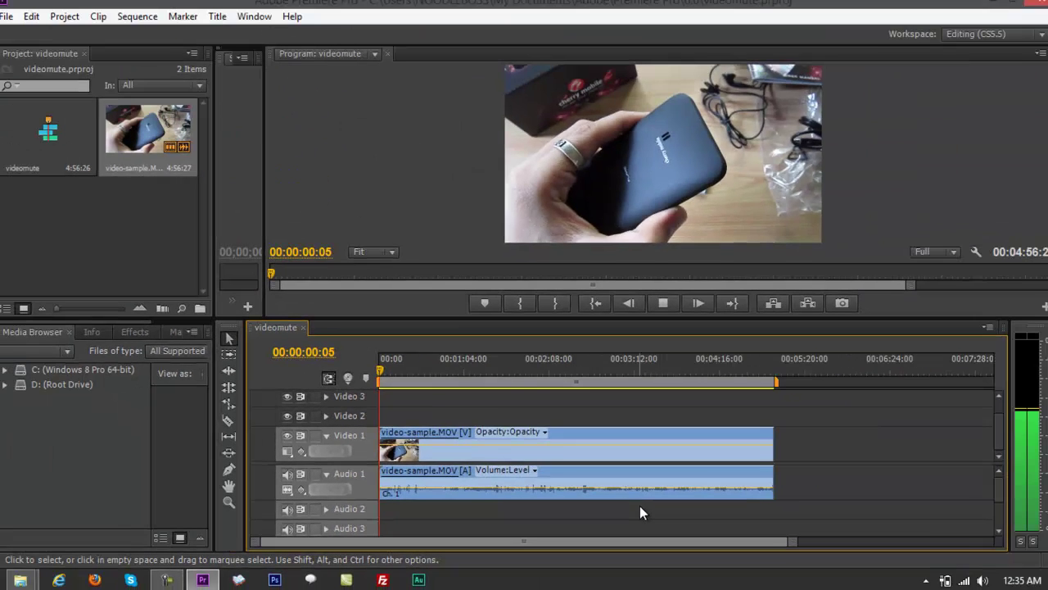
- After a brief preview, pull the clip's volume line down to -oo dB
{"action": "key", "text": "space"}
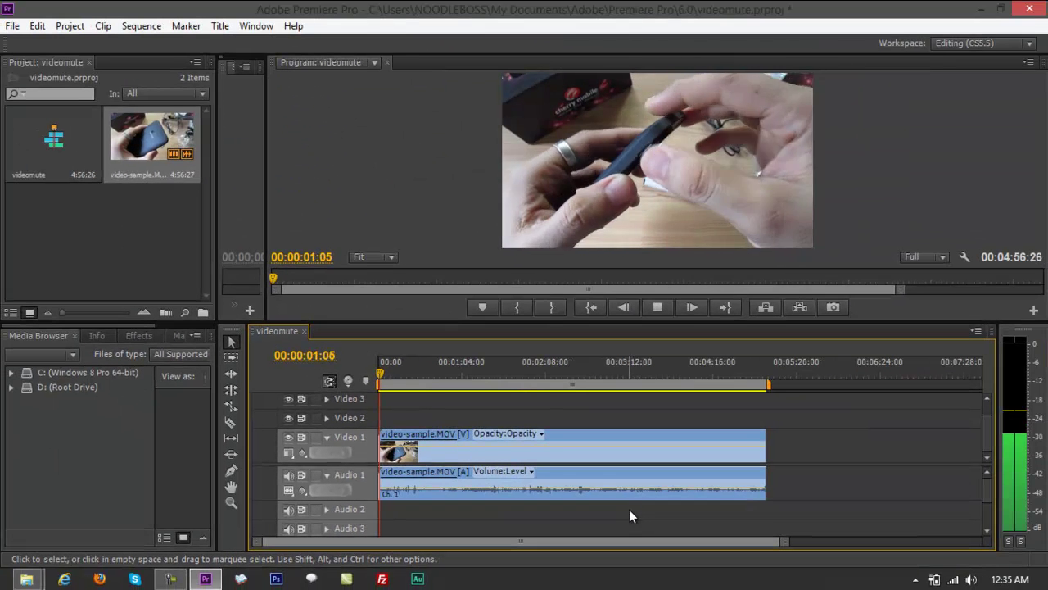
{"action": "key", "text": "space"}
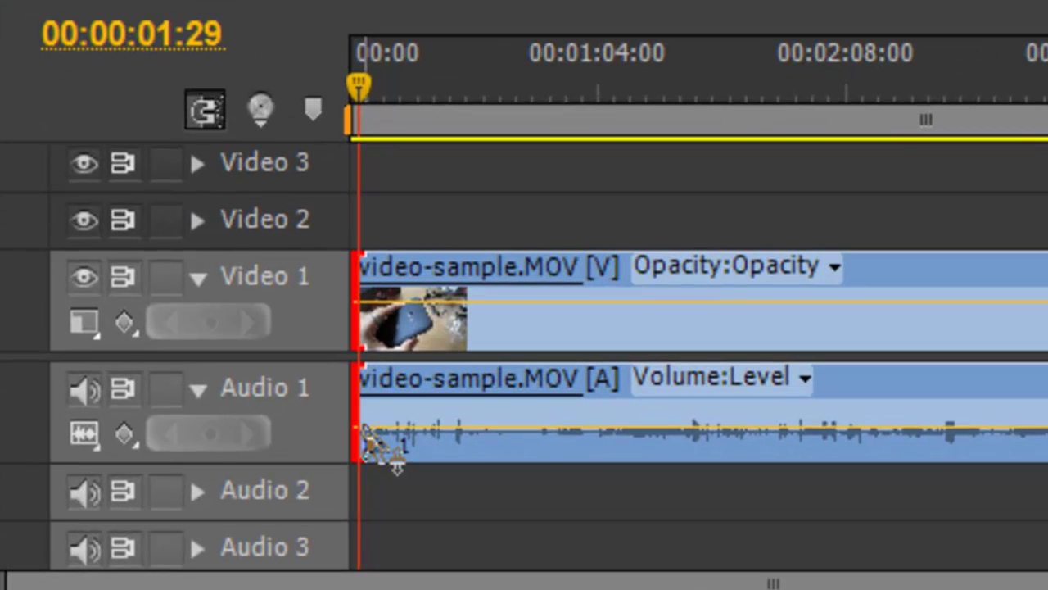
{"action": "left_click", "coordinate": [507, 427]}
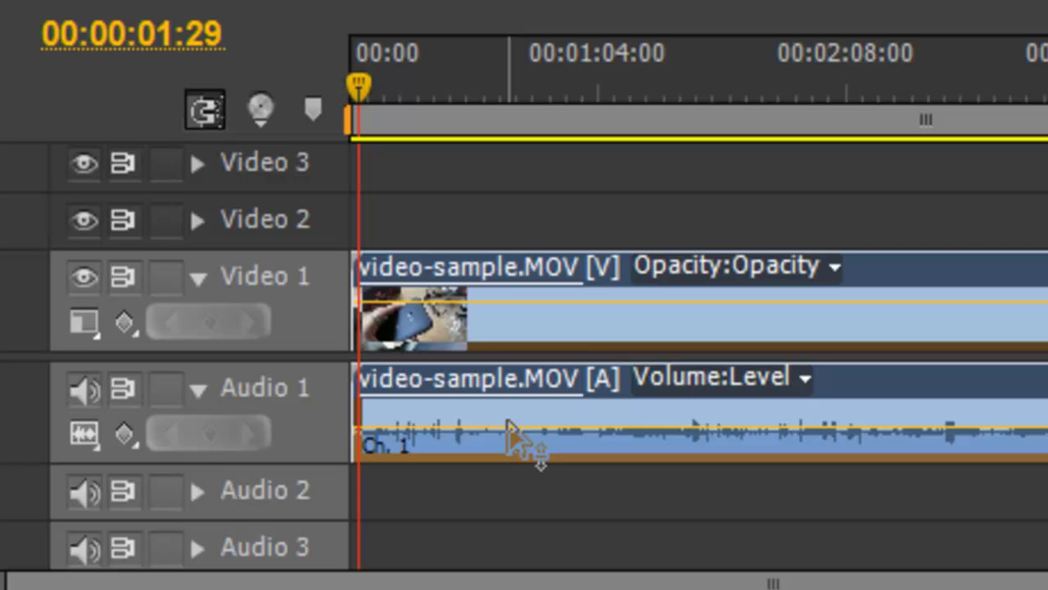
{"action": "left_click_drag", "start_coordinate": [507, 426], "coordinate": [512, 456]}
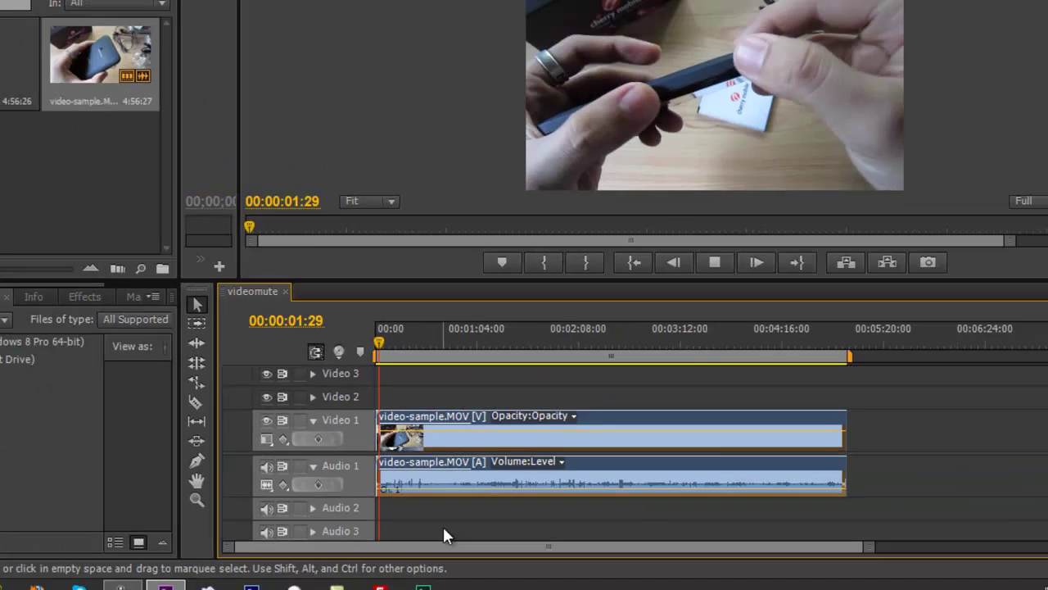
- Play the sequence to about 00:00:04:17 and make the timeline panel taller
{"action": "key", "text": "space"}
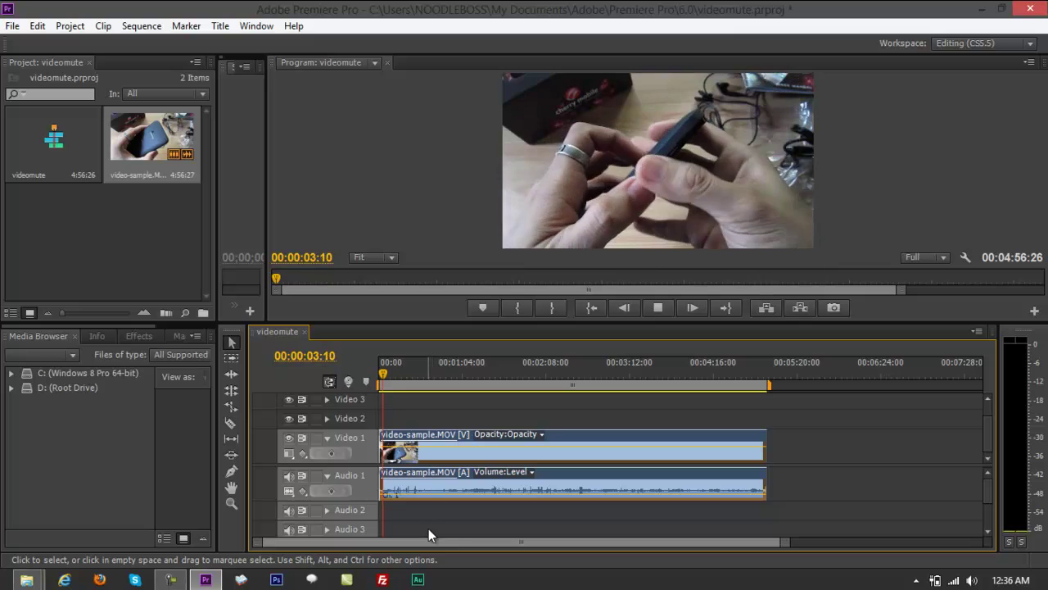
{"action": "key", "text": "space"}
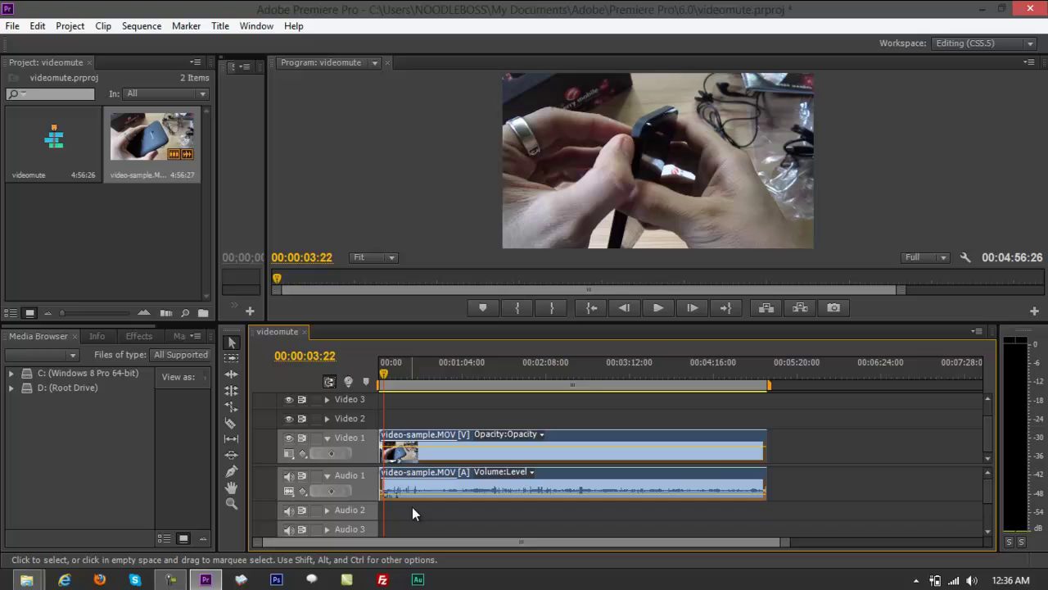
{"action": "key", "text": "space"}
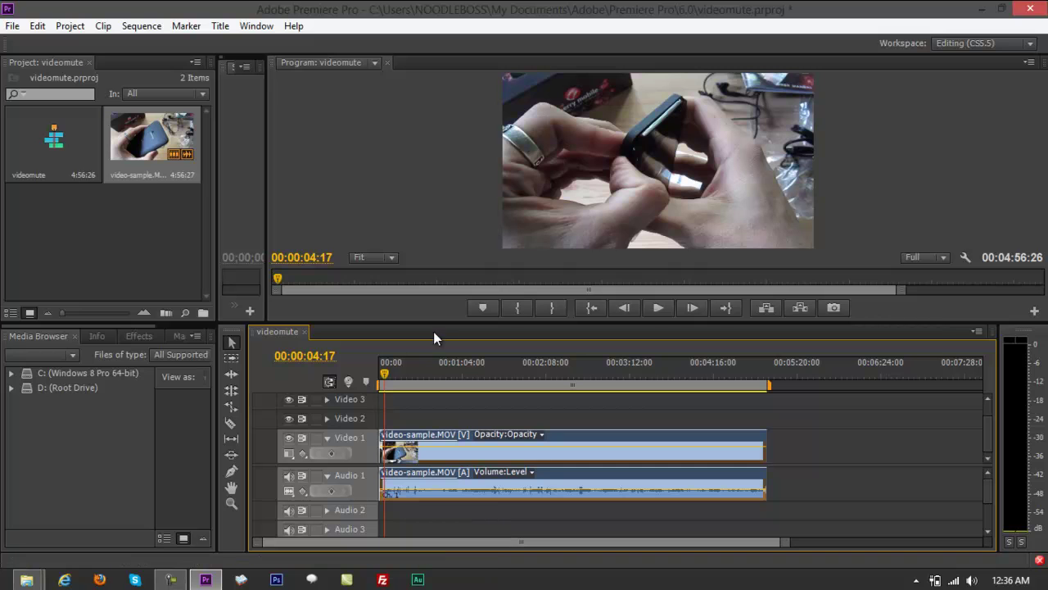
{"action": "left_click_drag", "start_coordinate": [436, 320], "coordinate": [414, 314]}
- Unlink the clip's audio from its video
{"action": "right_click", "coordinate": [405, 446]}
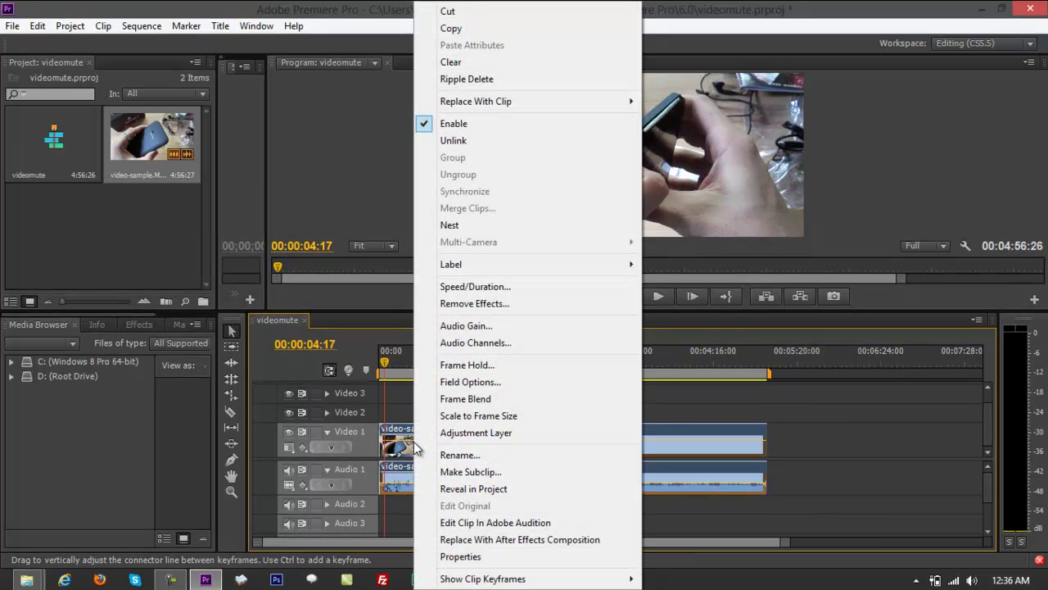
{"action": "left_click", "coordinate": [866, 432]}
{"action": "left_click", "coordinate": [599, 447]}
{"action": "right_click", "coordinate": [595, 447]}
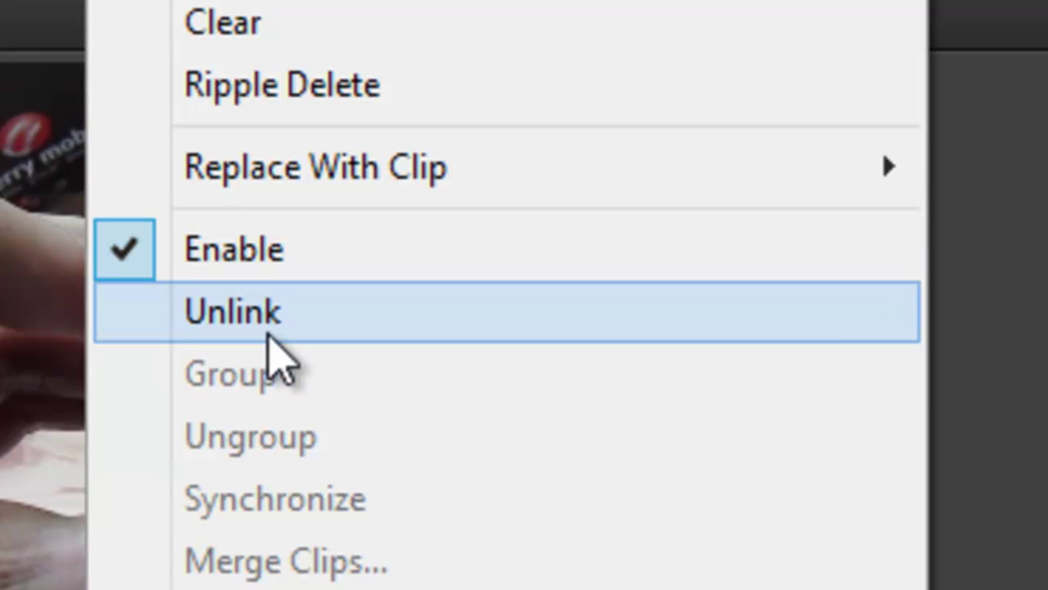
{"action": "left_click", "coordinate": [268, 331]}
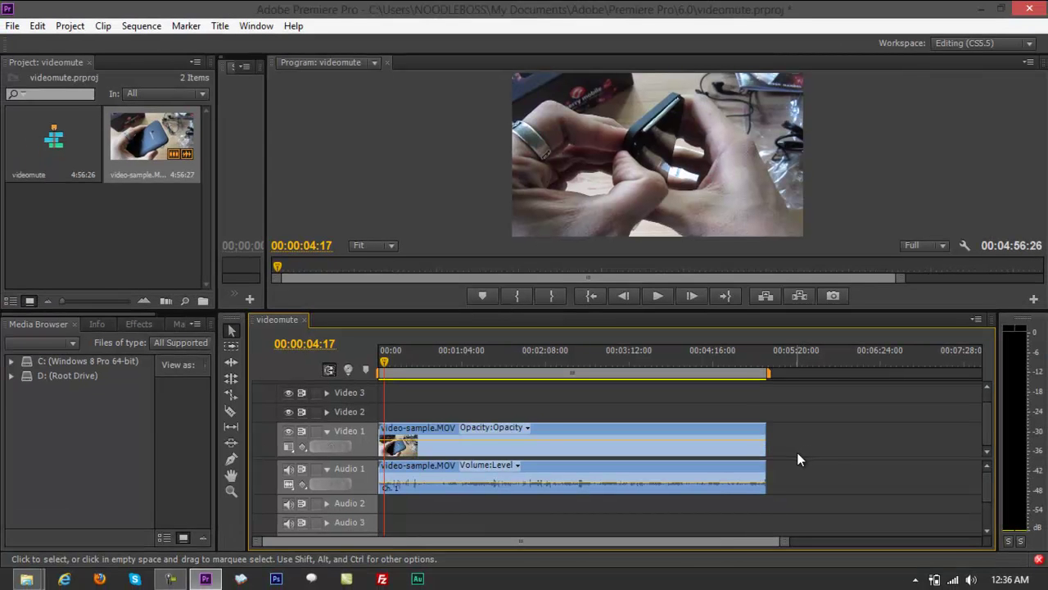
- Delete the audio clip from Audio 1 and return the playhead to the start
{"action": "left_click", "coordinate": [711, 482]}
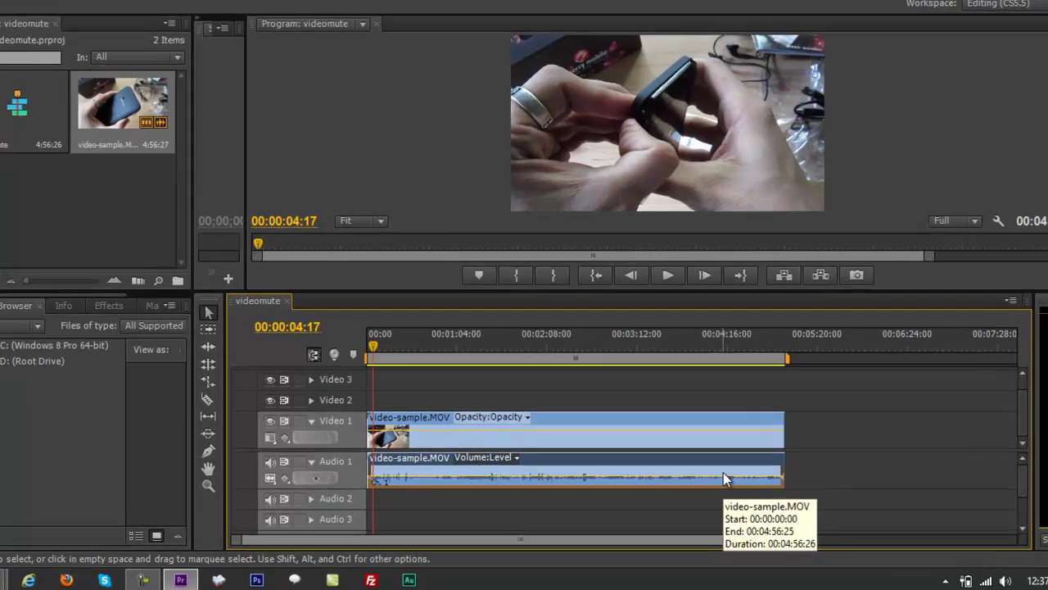
{"action": "key", "text": "Delete"}
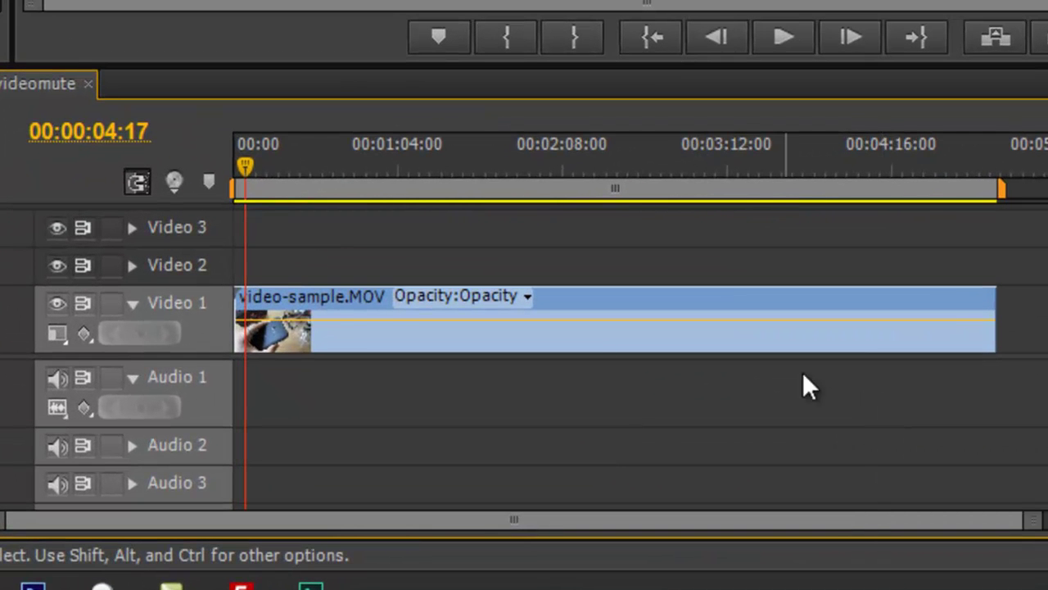
{"action": "left_click_drag", "start_coordinate": [245, 163], "coordinate": [83, 181]}
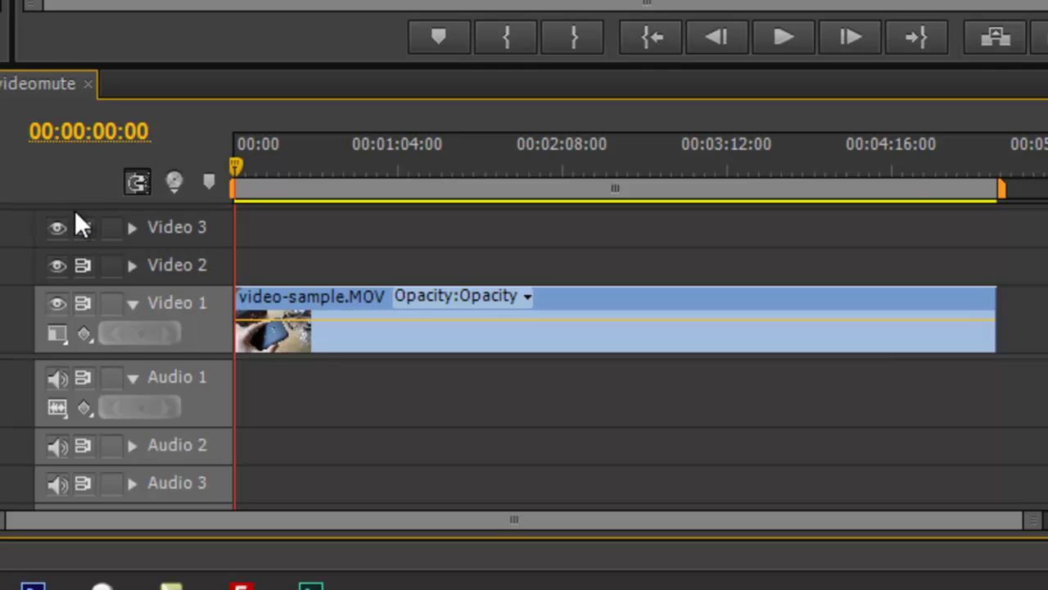
- Restore the deleted audio, shift it 00:00:07:15 later than the video, and select both clips
{"action": "key", "text": "ctrl+z"}
{"action": "left_click_drag", "start_coordinate": [1033, 521], "coordinate": [833, 533]}
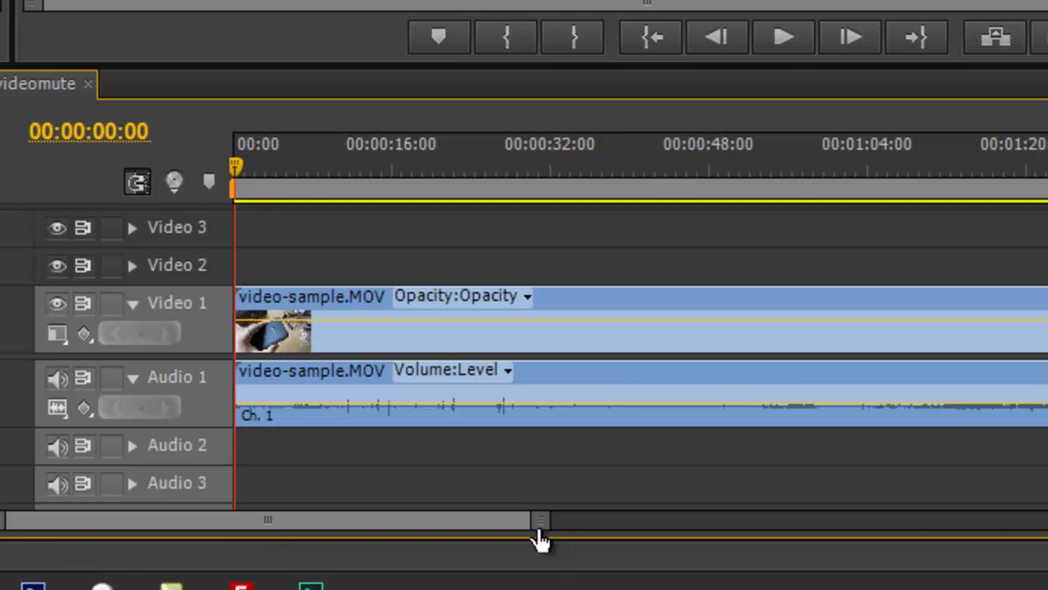
{"action": "left_click_drag", "start_coordinate": [538, 522], "coordinate": [980, 552]}
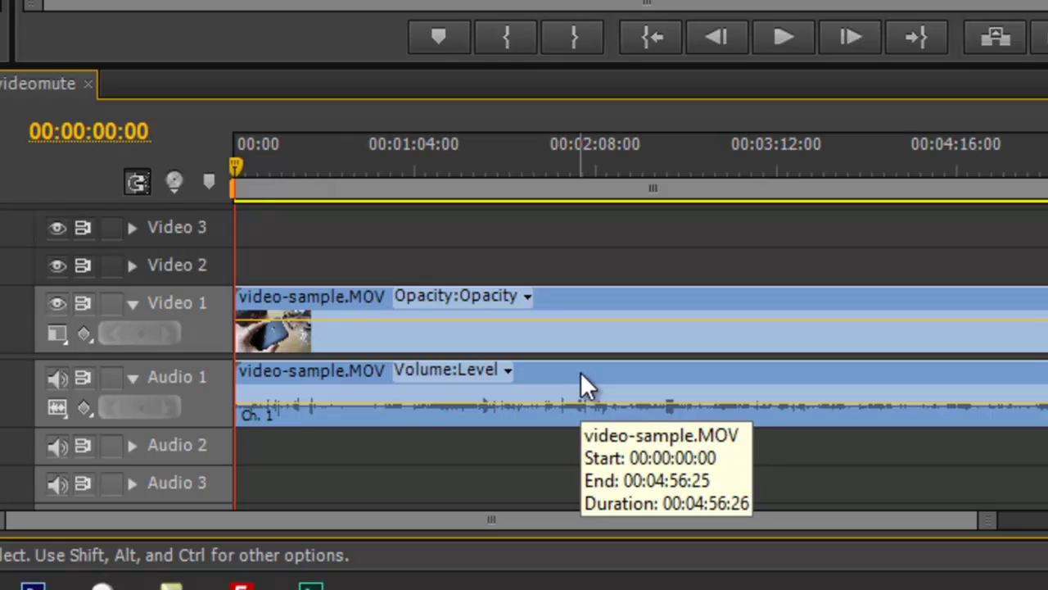
{"action": "left_click_drag", "start_coordinate": [577, 370], "coordinate": [604, 373]}
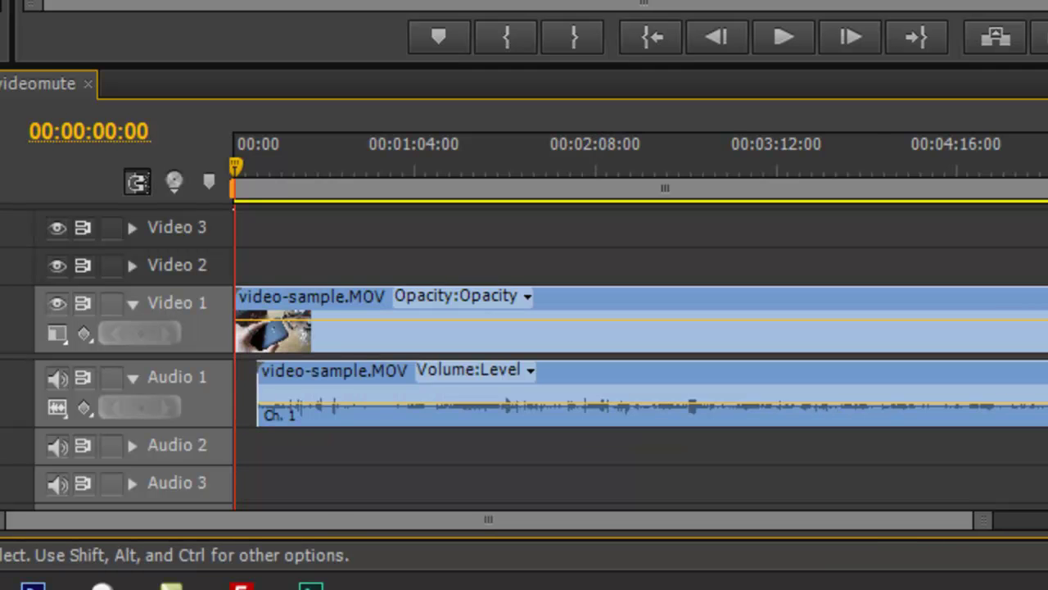
{"action": "left_click_drag", "start_coordinate": [1029, 432], "coordinate": [665, 325]}
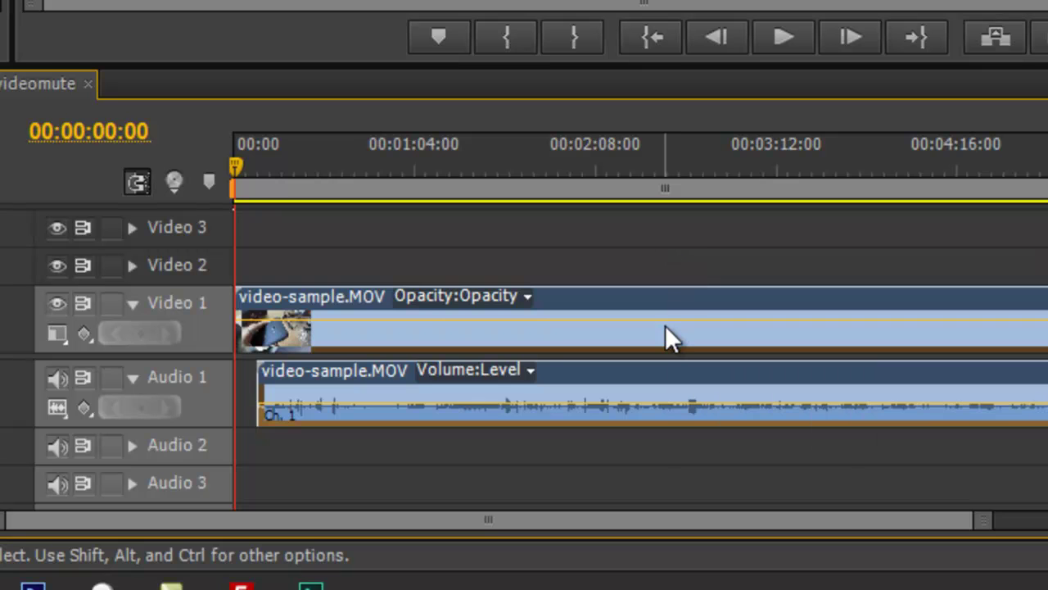
- Relink the video and audio clips and drag them back to the sequence start
{"action": "right_click", "coordinate": [665, 328]}
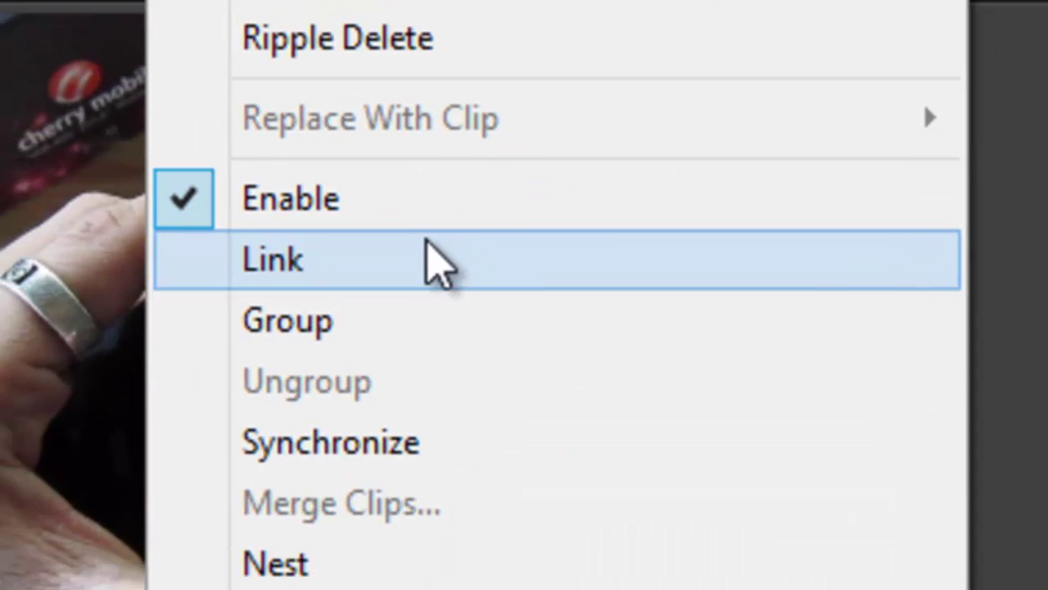
{"action": "left_click", "coordinate": [438, 266]}
{"action": "left_click_drag", "start_coordinate": [1035, 250], "coordinate": [1047, 315]}
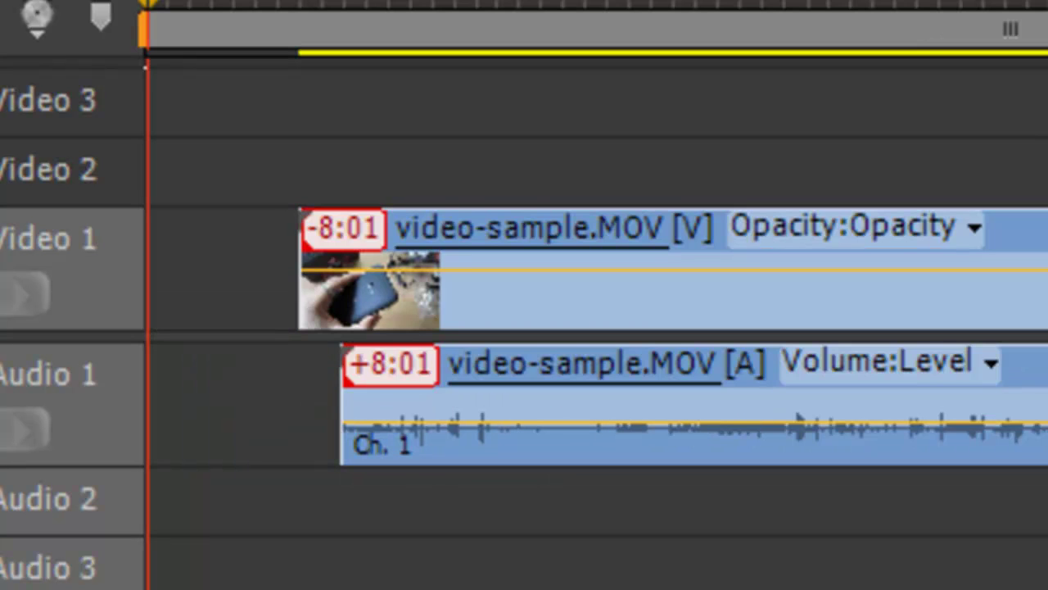
{"action": "left_click_drag", "start_coordinate": [1047, 315], "coordinate": [1010, 241]}
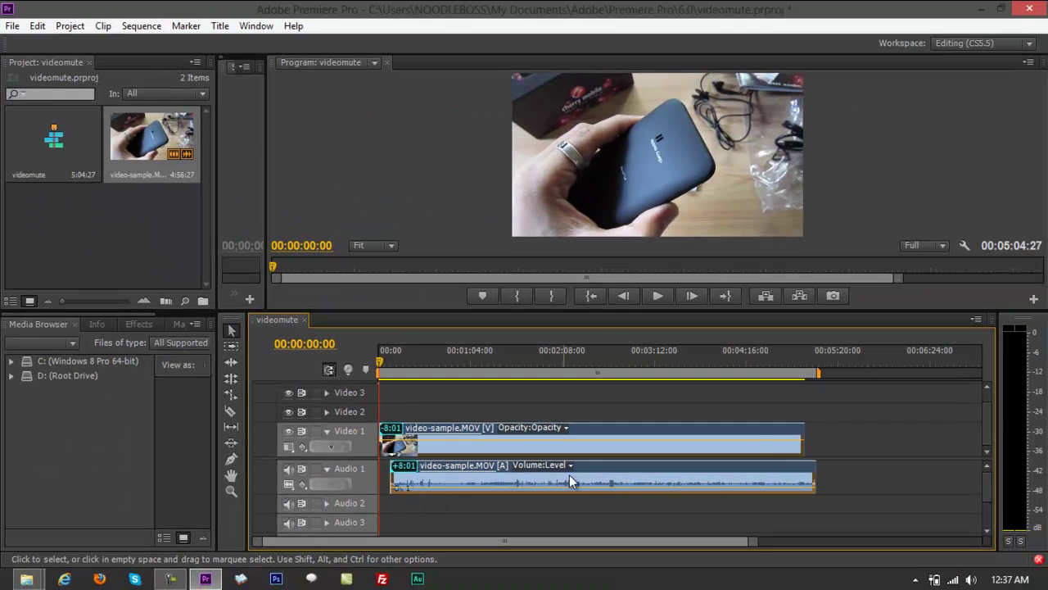
- Unlink the video-sample.MOV audio from its video, keep both clips on the timeline, and select them both
{"action": "right_click", "coordinate": [654, 422]}
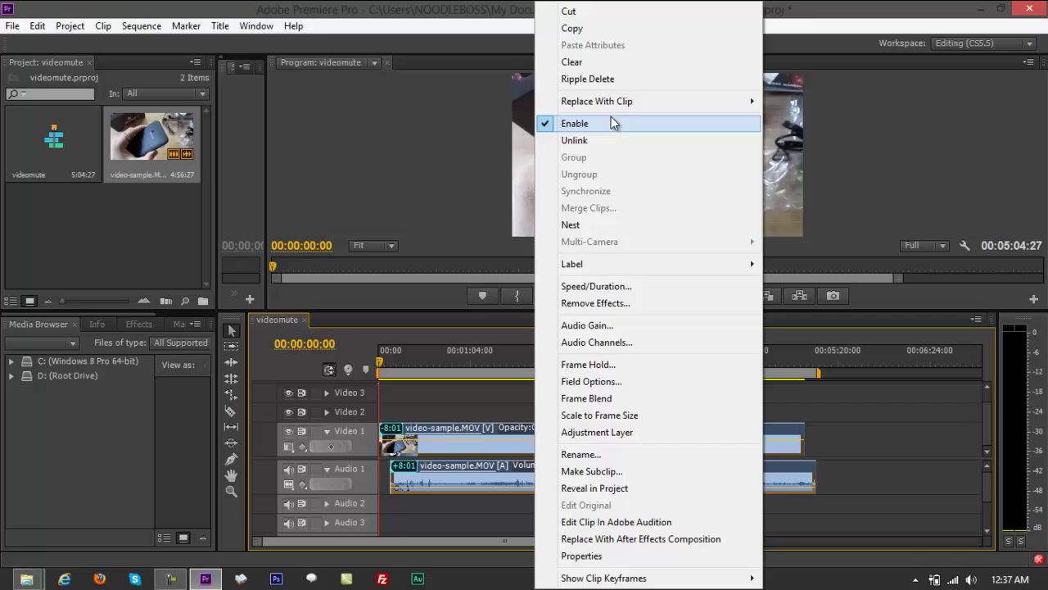
{"action": "left_click", "coordinate": [606, 136]}
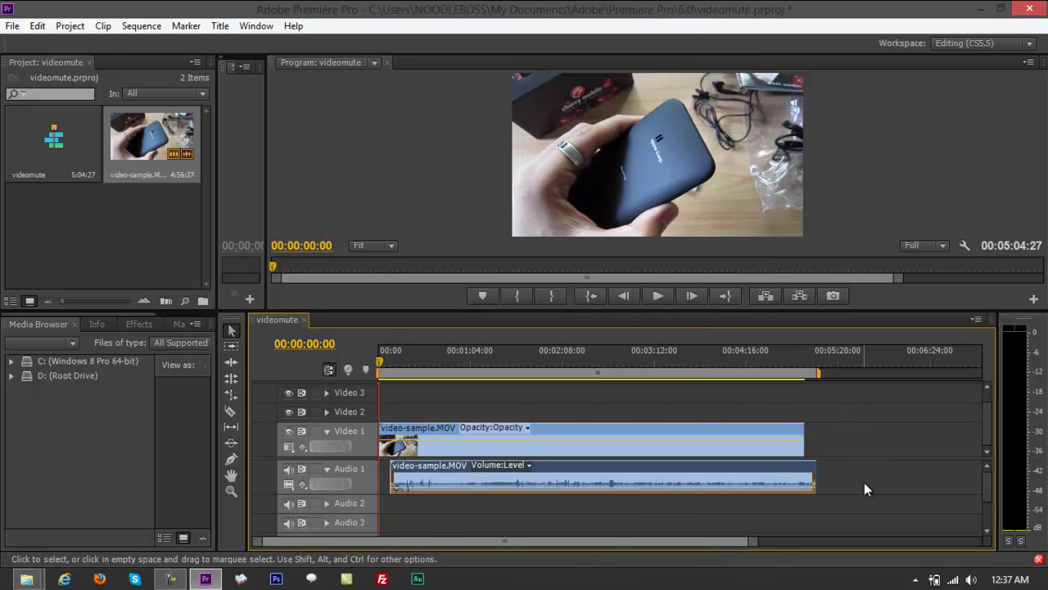
{"action": "key", "text": "Delete"}
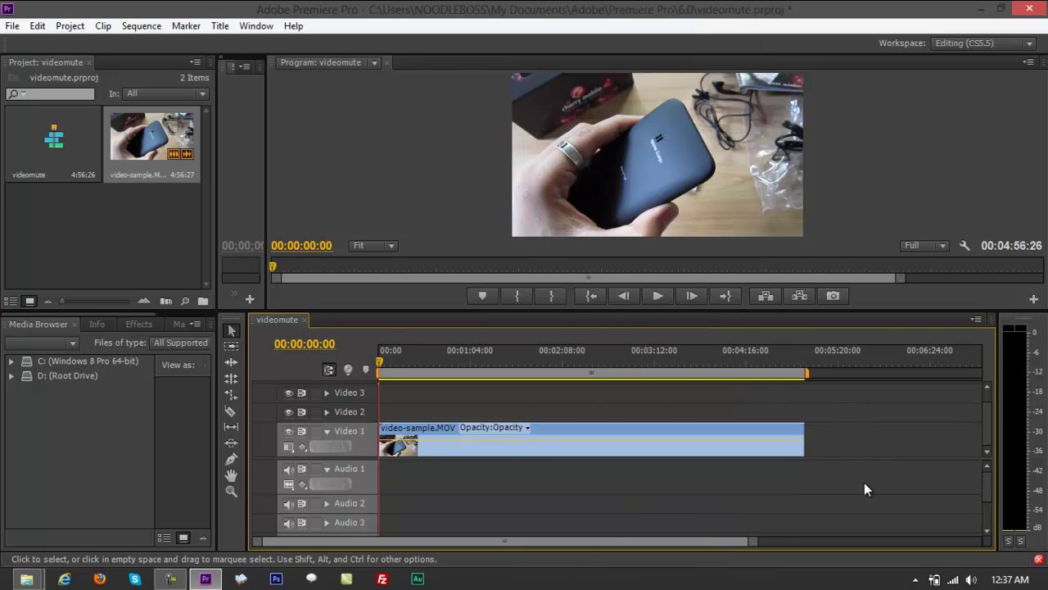
{"action": "key", "text": "ctrl+z"}
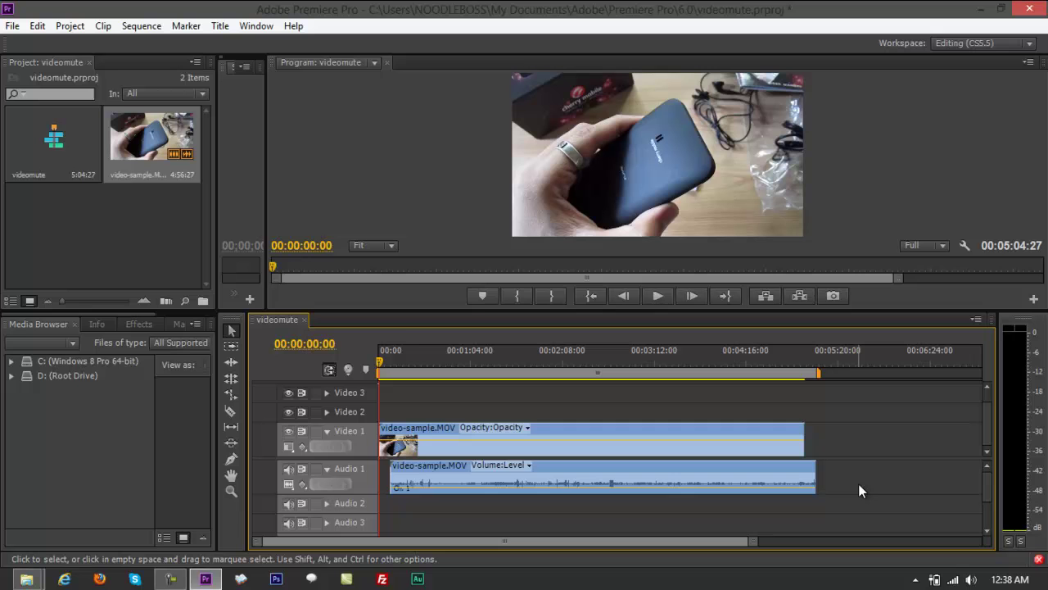
{"action": "key", "text": "ctrl+a"}
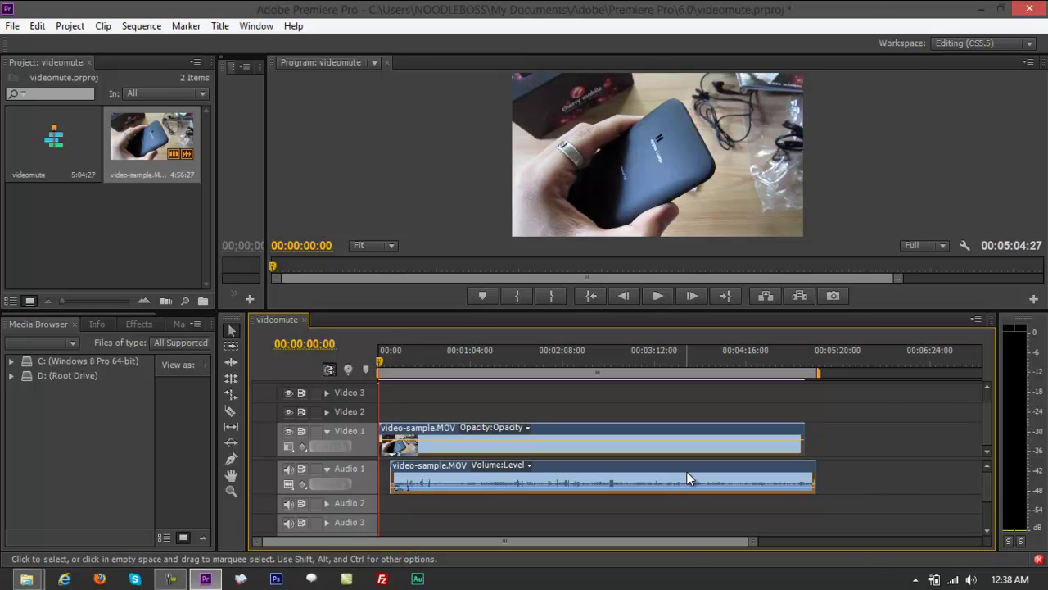
- Relink the video-sample.MOV video and audio clips
{"action": "right_click", "coordinate": [653, 442]}
{"action": "left_click", "coordinate": [721, 141]}
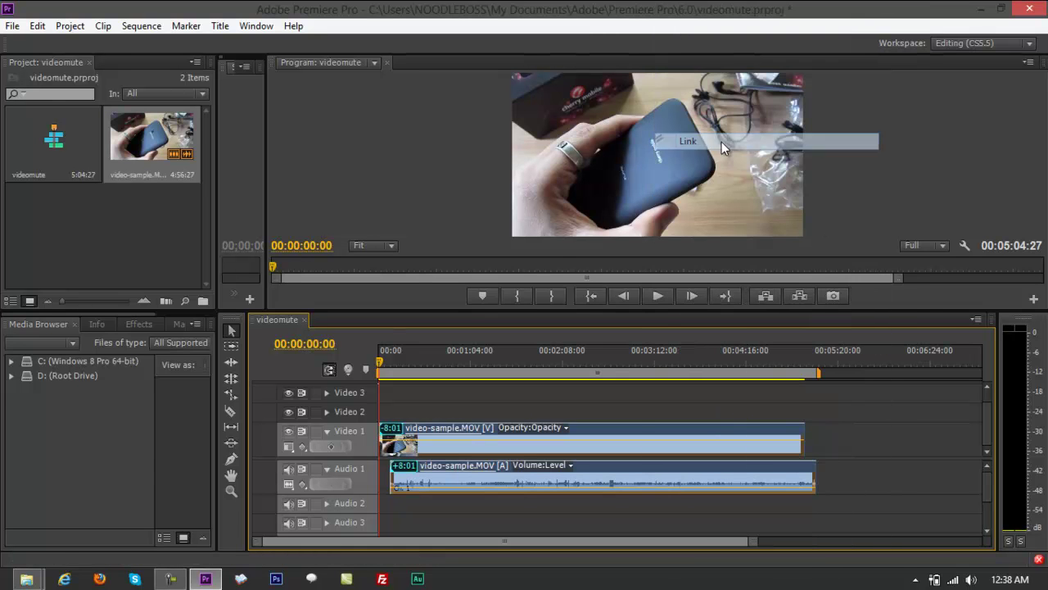
{"action": "left_click", "coordinate": [879, 455]}
{"action": "left_click", "coordinate": [689, 471]}
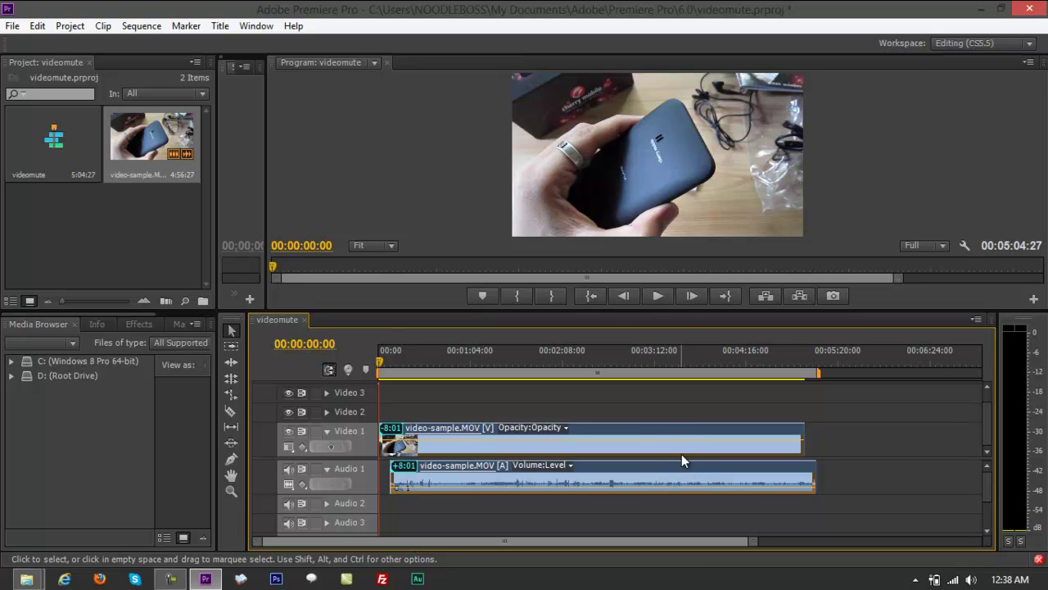
{"action": "left_click", "coordinate": [976, 446]}
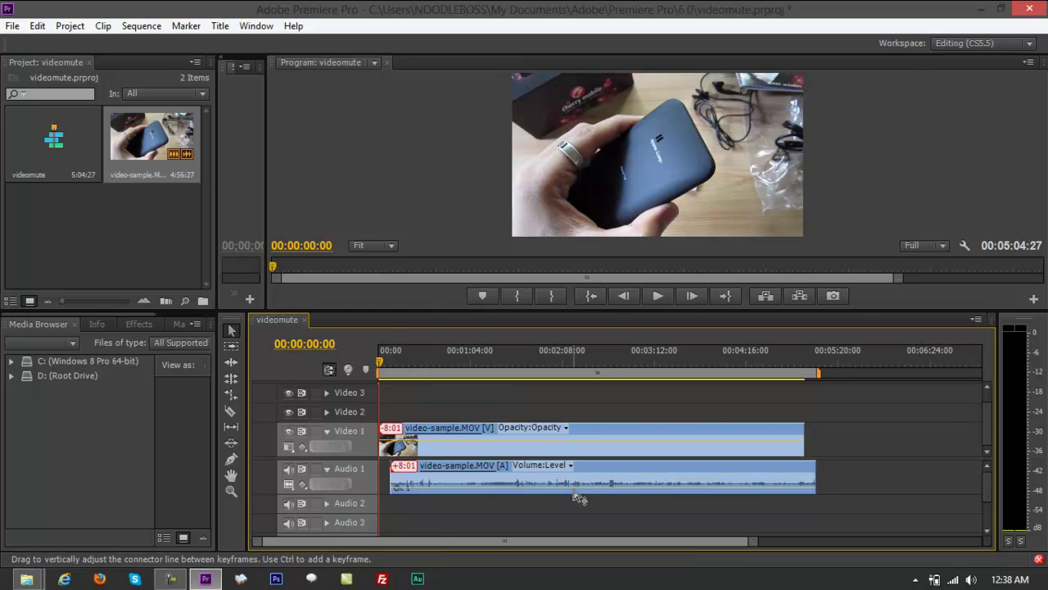
- Razor two cuts to isolate a short section and delete the leading and trailing parts
{"action": "key", "text": "c"}
{"action": "left_click", "coordinate": [534, 471]}
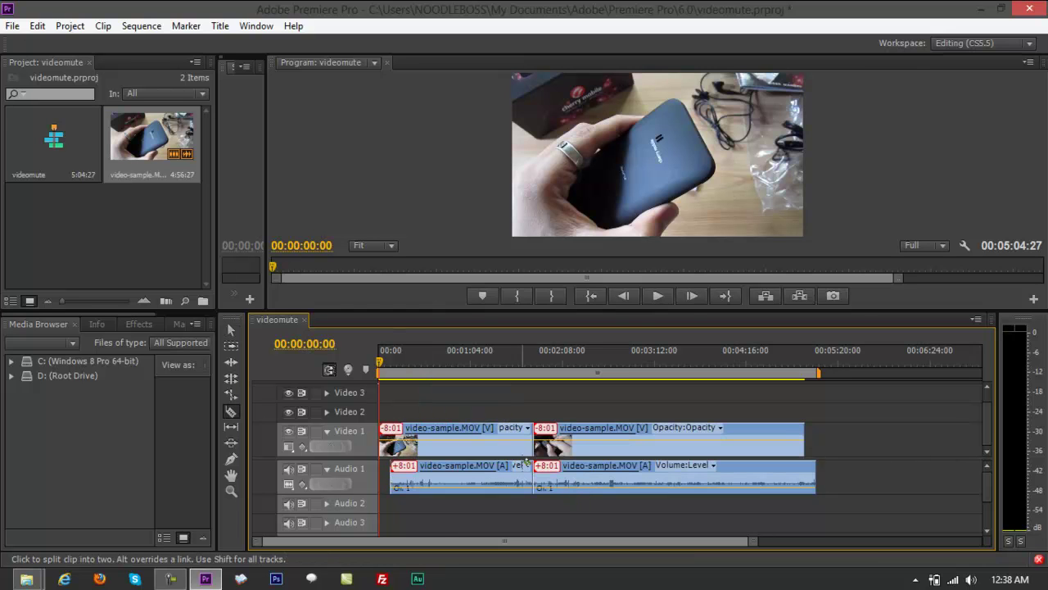
{"action": "left_click", "coordinate": [521, 465]}
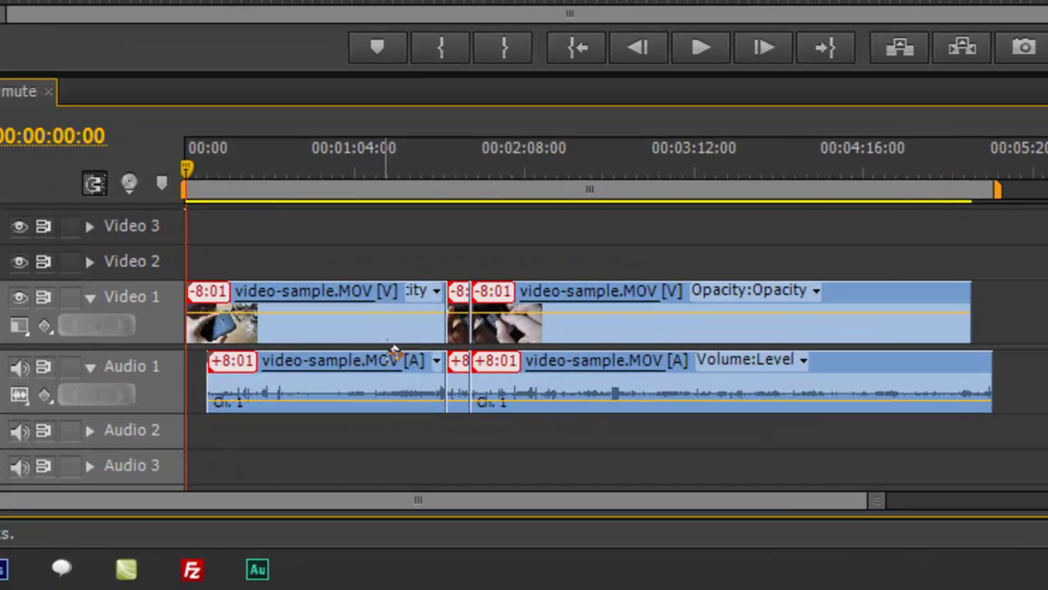
{"action": "key", "text": "v"}
{"action": "left_click", "coordinate": [463, 440]}
{"action": "key", "text": "Delete"}
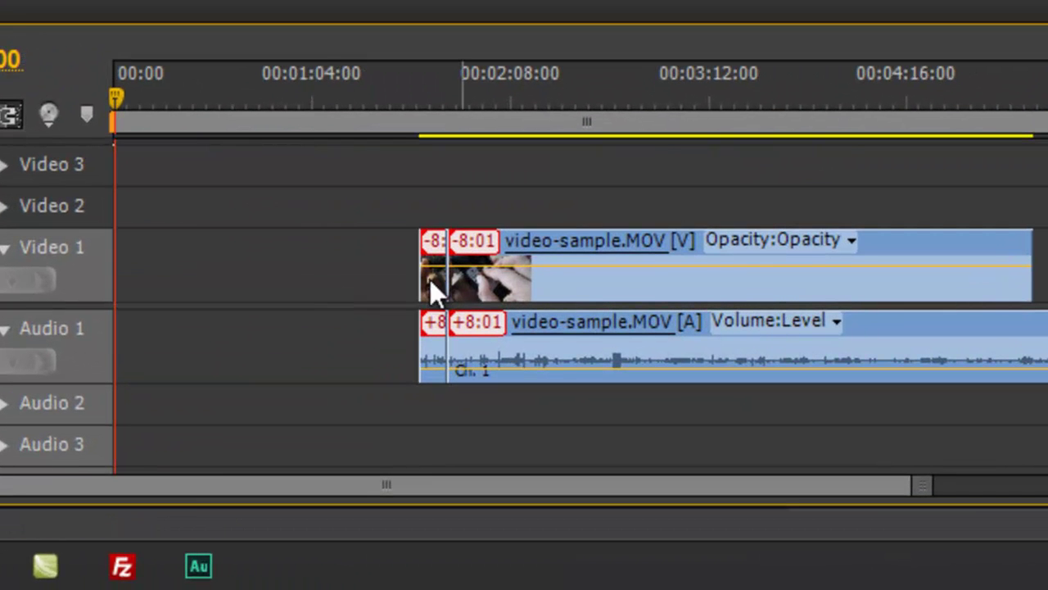
{"action": "left_click", "coordinate": [660, 279]}
{"action": "key", "text": "Delete"}
- Move the short clip to 00:00 and raise its audio volume slightly
{"action": "left_click_drag", "start_coordinate": [431, 253], "coordinate": [107, 260]}
{"action": "left_click_drag", "start_coordinate": [921, 484], "coordinate": [533, 475]}
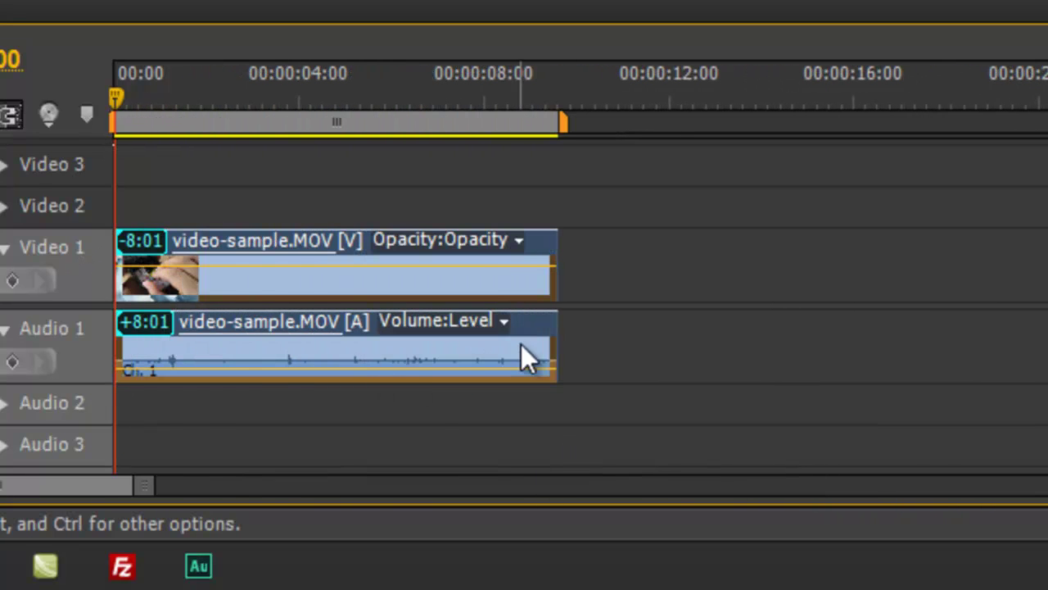
{"action": "left_click_drag", "start_coordinate": [215, 367], "coordinate": [213, 361]}
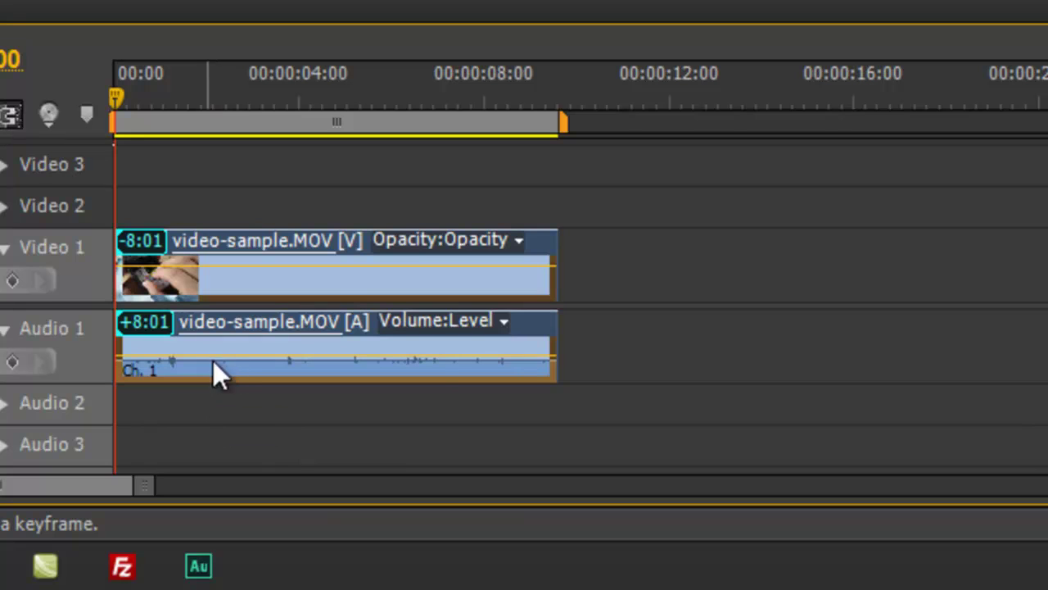
- Play back the trimmed sequence, then start a media export with AVI as the format
{"action": "key", "text": "space"}
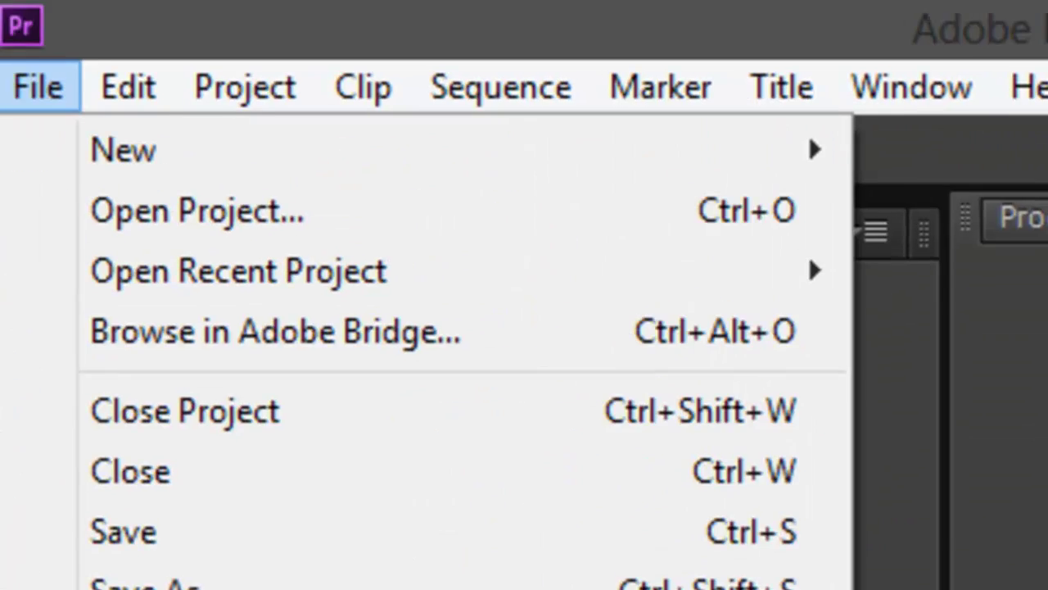
{"action": "mouse_move", "coordinate": [817, 589]}
{"action": "left_click", "coordinate": [967, 589]}
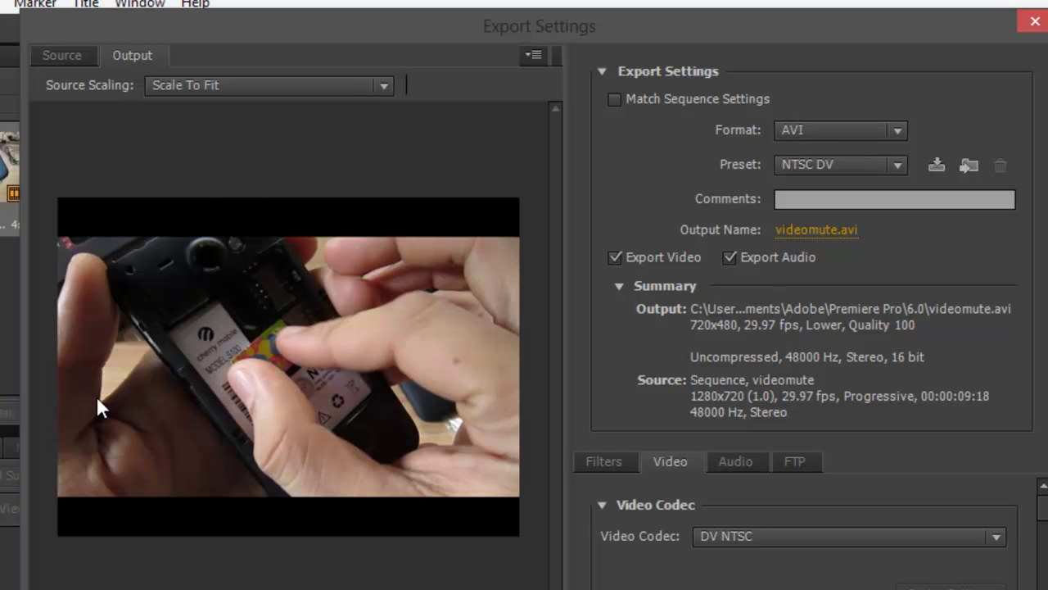
{"action": "left_click", "coordinate": [853, 139]}
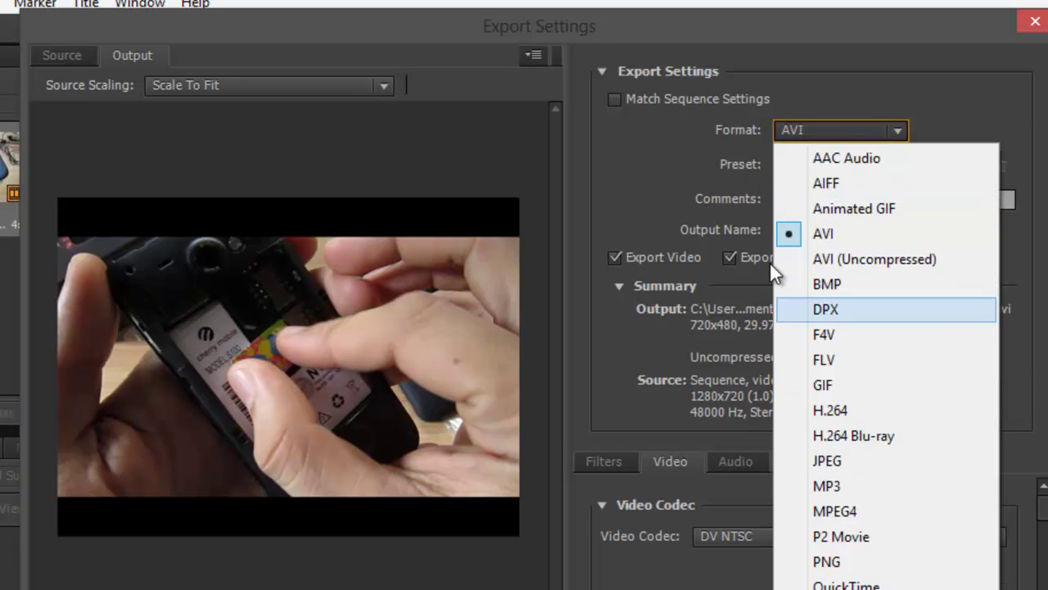
{"action": "left_click", "coordinate": [747, 307]}
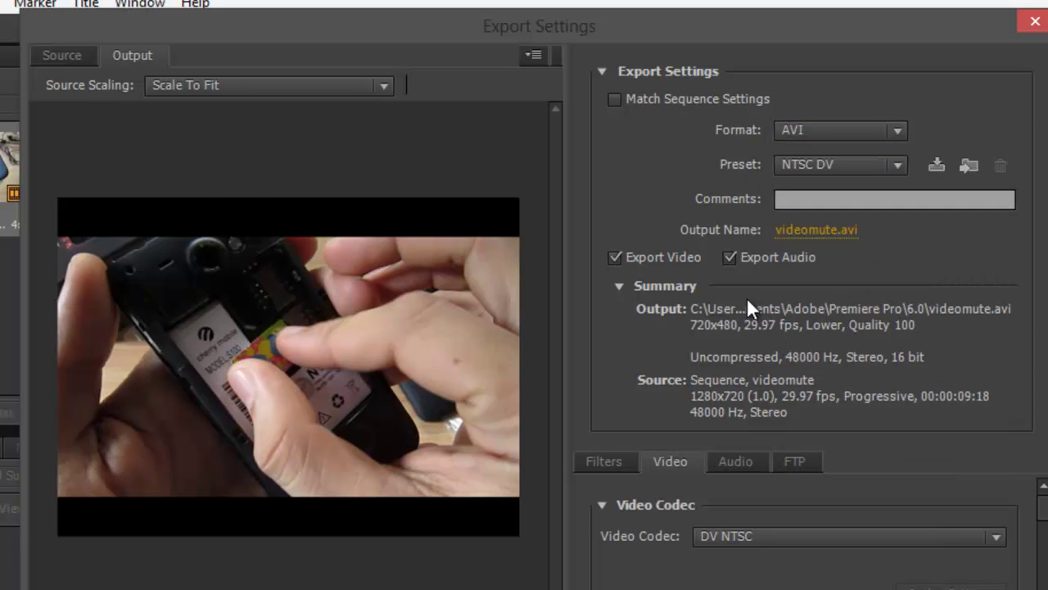
- Set the export to include video only, with Export Audio unchecked
{"action": "left_click", "coordinate": [616, 258]}
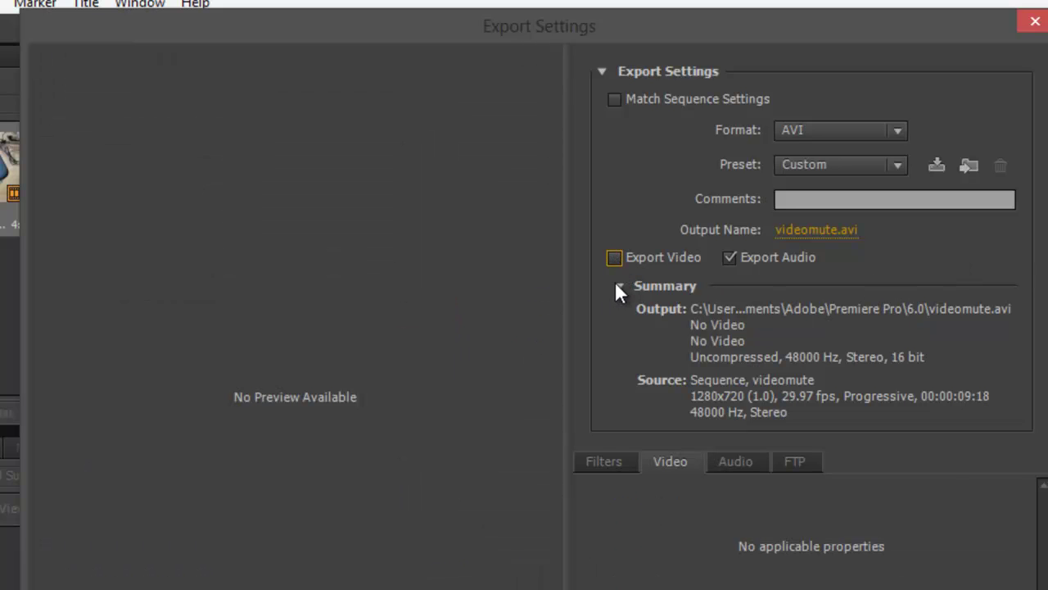
{"action": "left_click", "coordinate": [729, 254]}
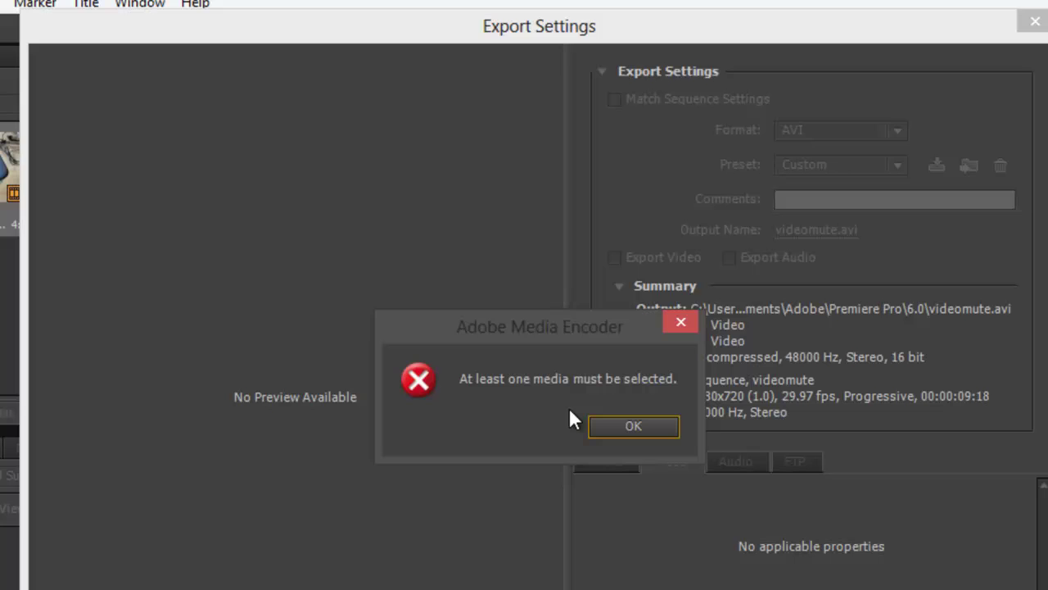
{"action": "left_click", "coordinate": [629, 426]}
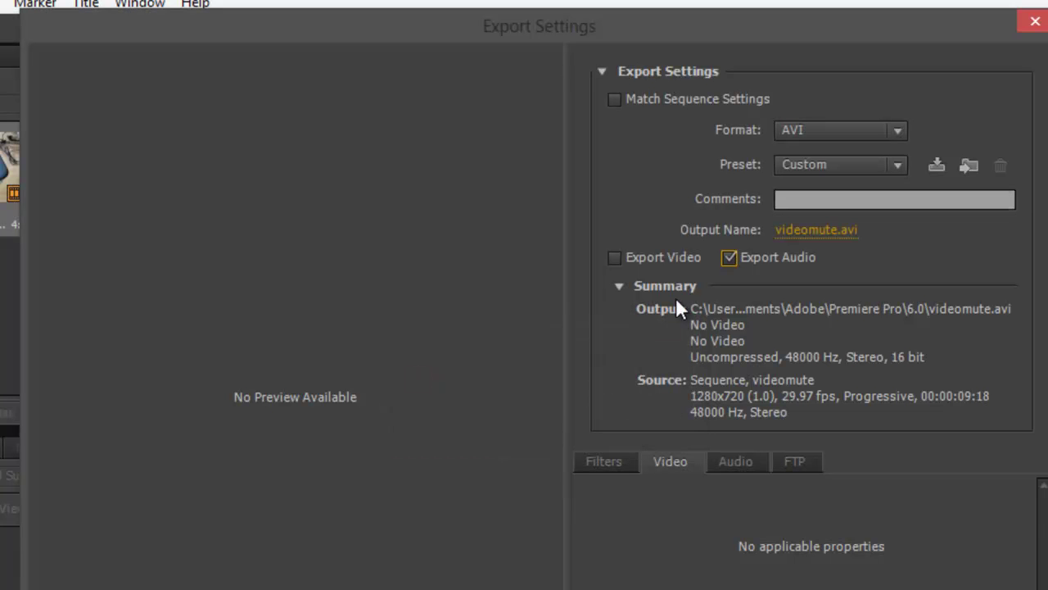
{"action": "left_click", "coordinate": [617, 257]}
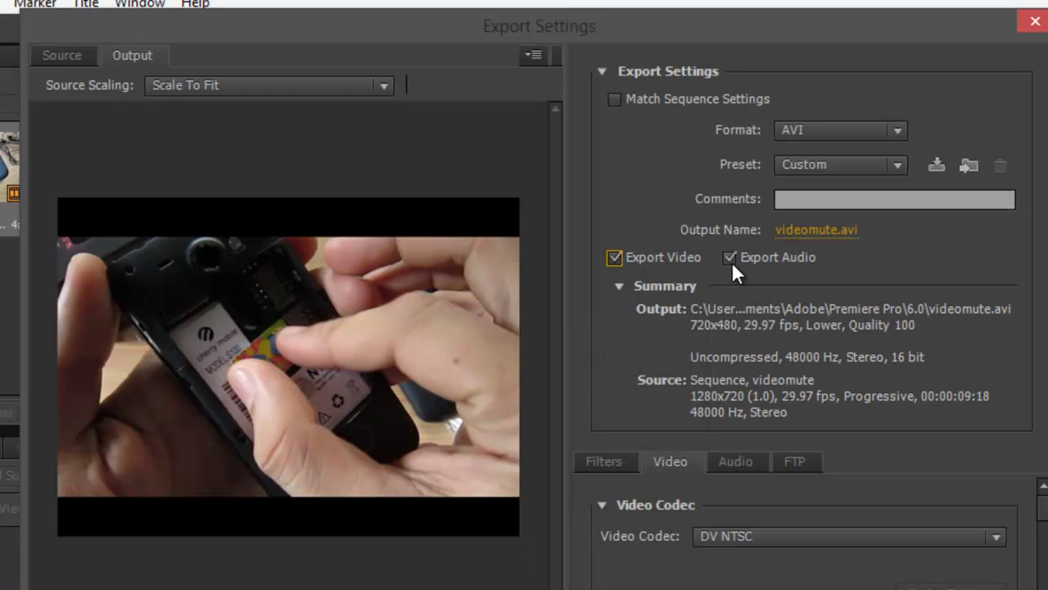
{"action": "left_click", "coordinate": [731, 260]}
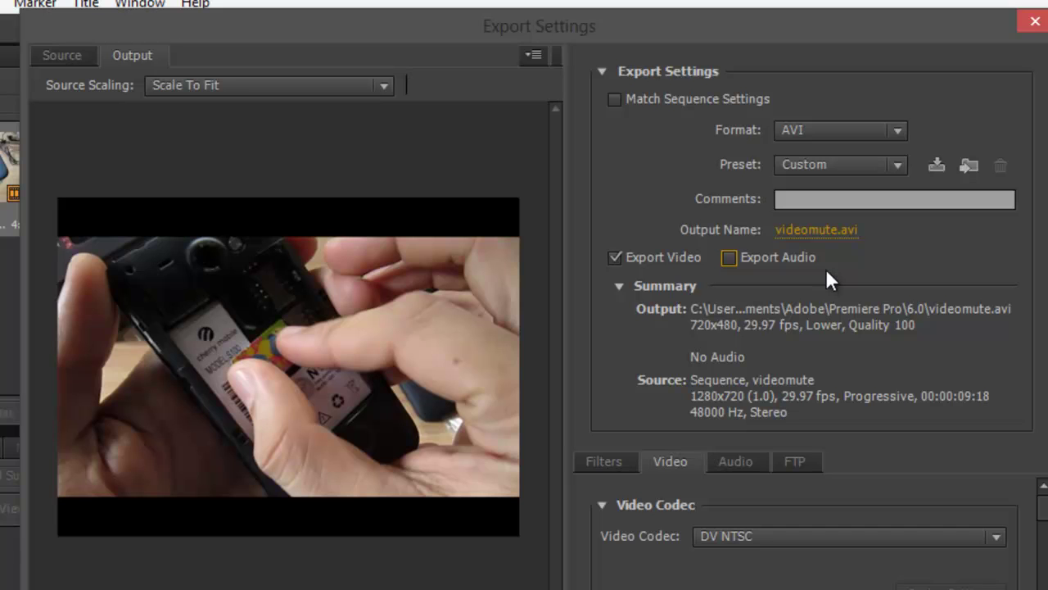